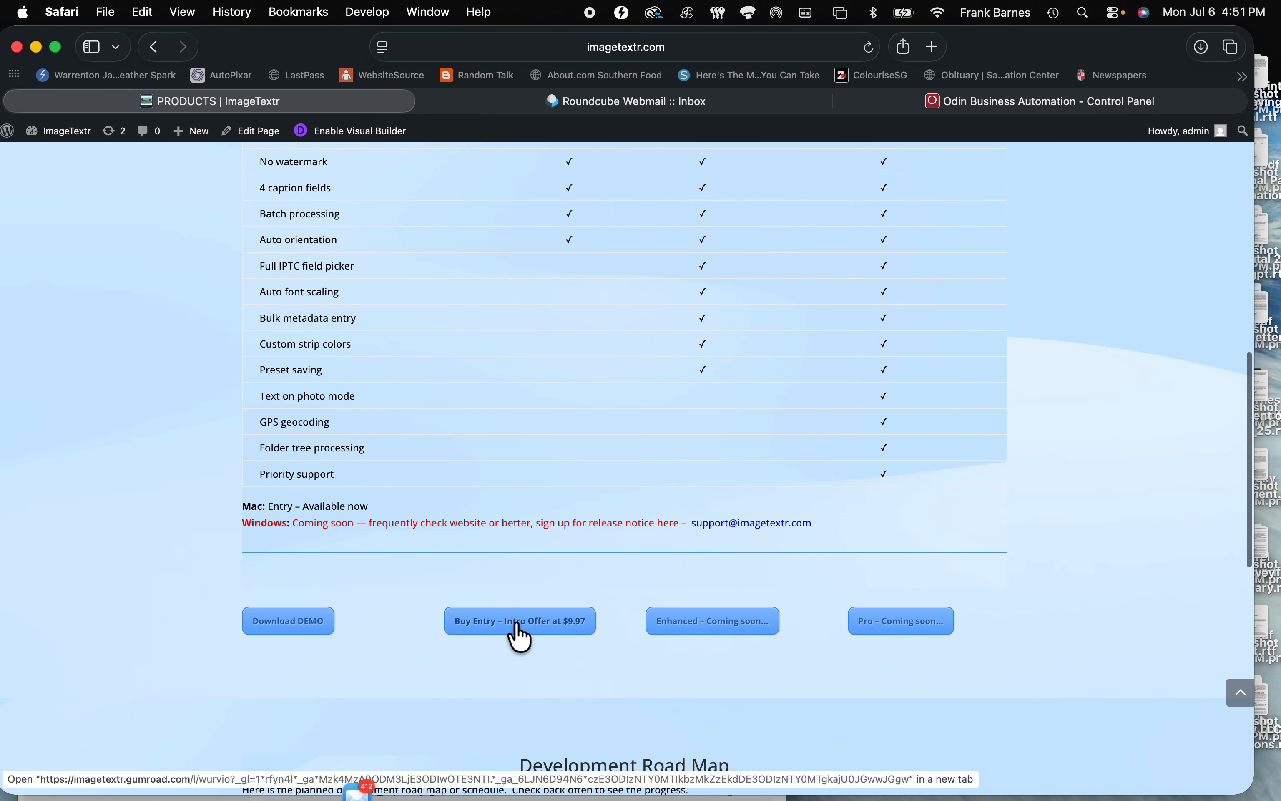
Open the Entry edition's intro offer page and review the ImageTextr - Entry features, prerequisites and macOS opening instructions
{"action": "left_click", "coordinate": [521, 632]}
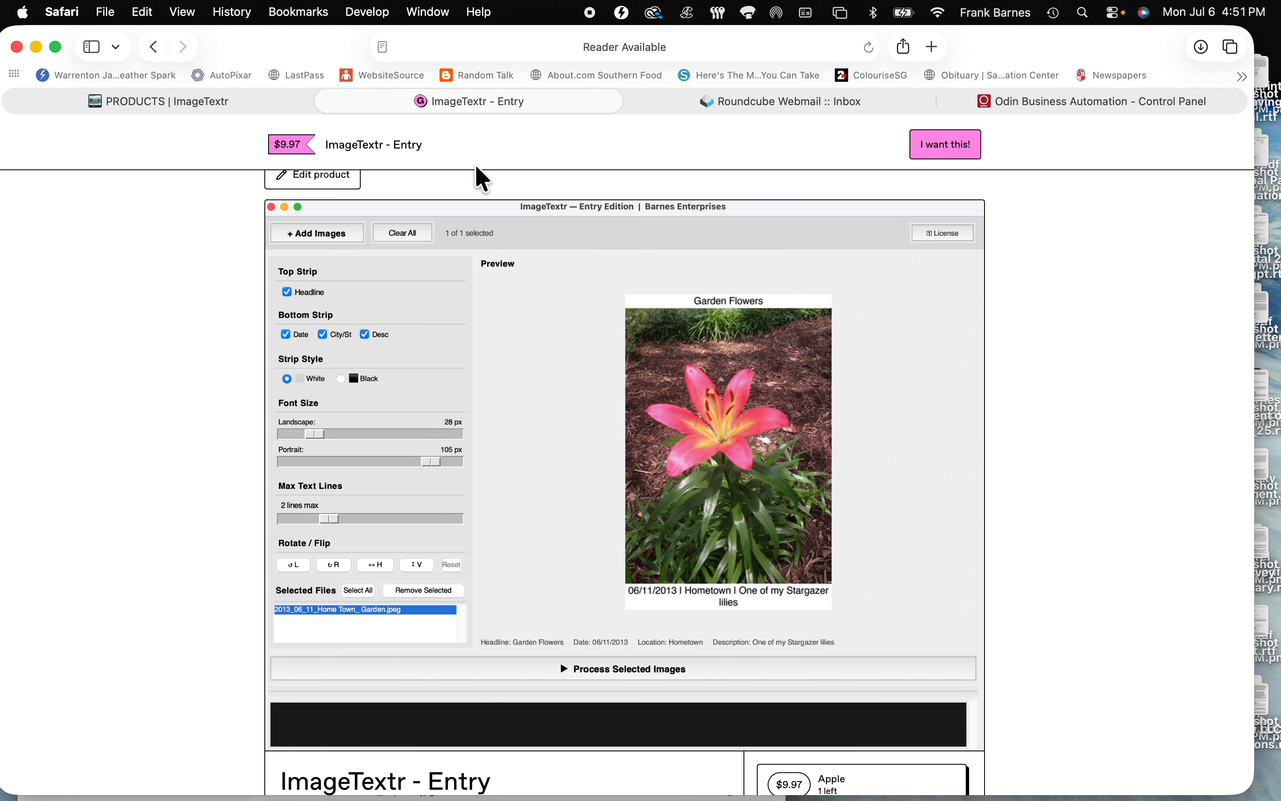
{"action": "scroll", "coordinate": [530, 476], "scroll_direction": "down", "scroll_amount": 7}
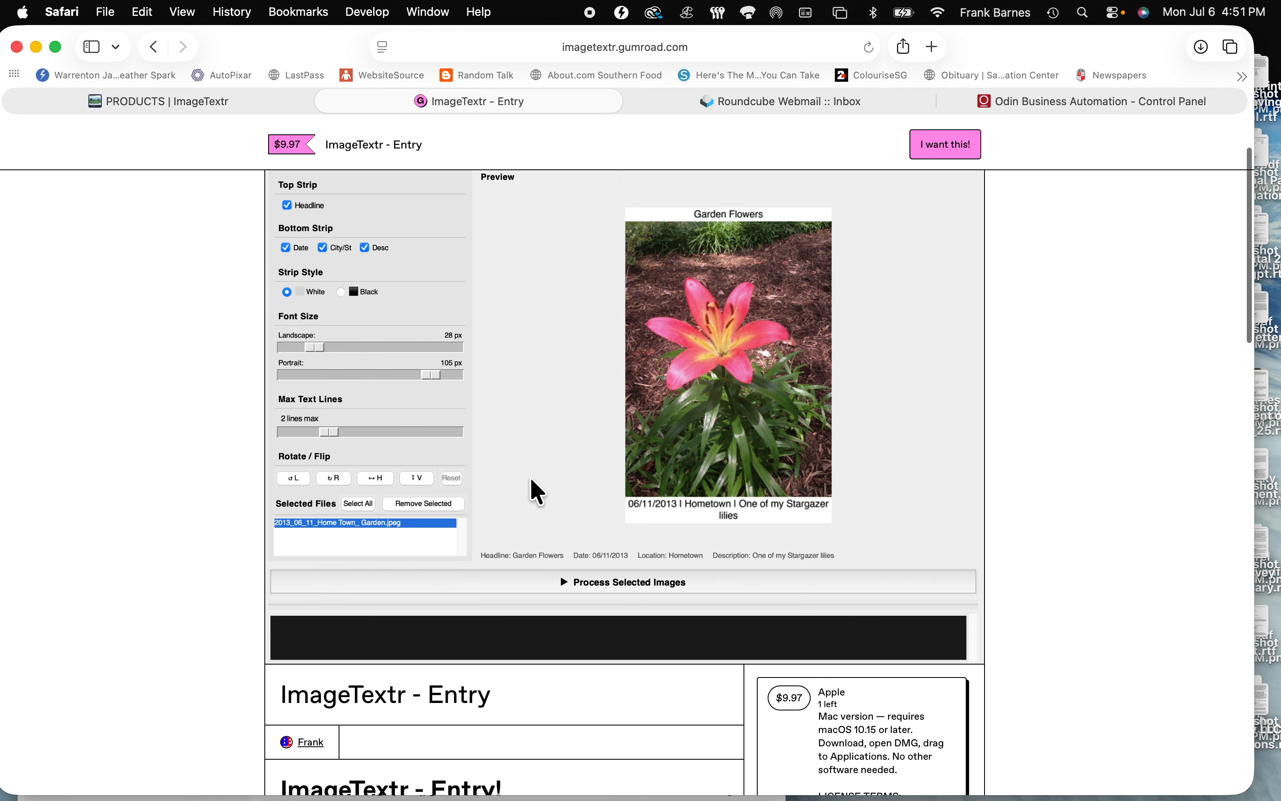
{"action": "scroll", "coordinate": [530, 479], "scroll_direction": "down", "scroll_amount": 7}
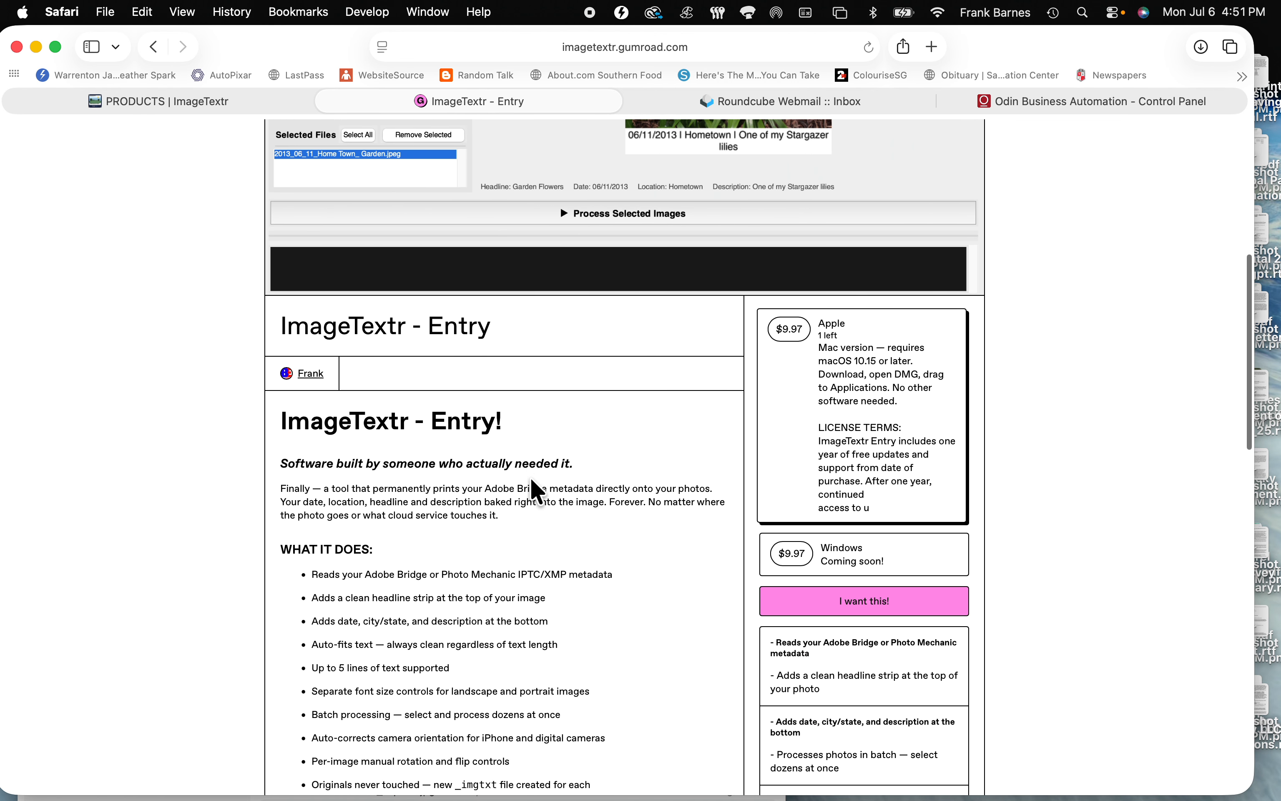
{"action": "scroll", "coordinate": [530, 479], "scroll_direction": "down", "scroll_amount": 7}
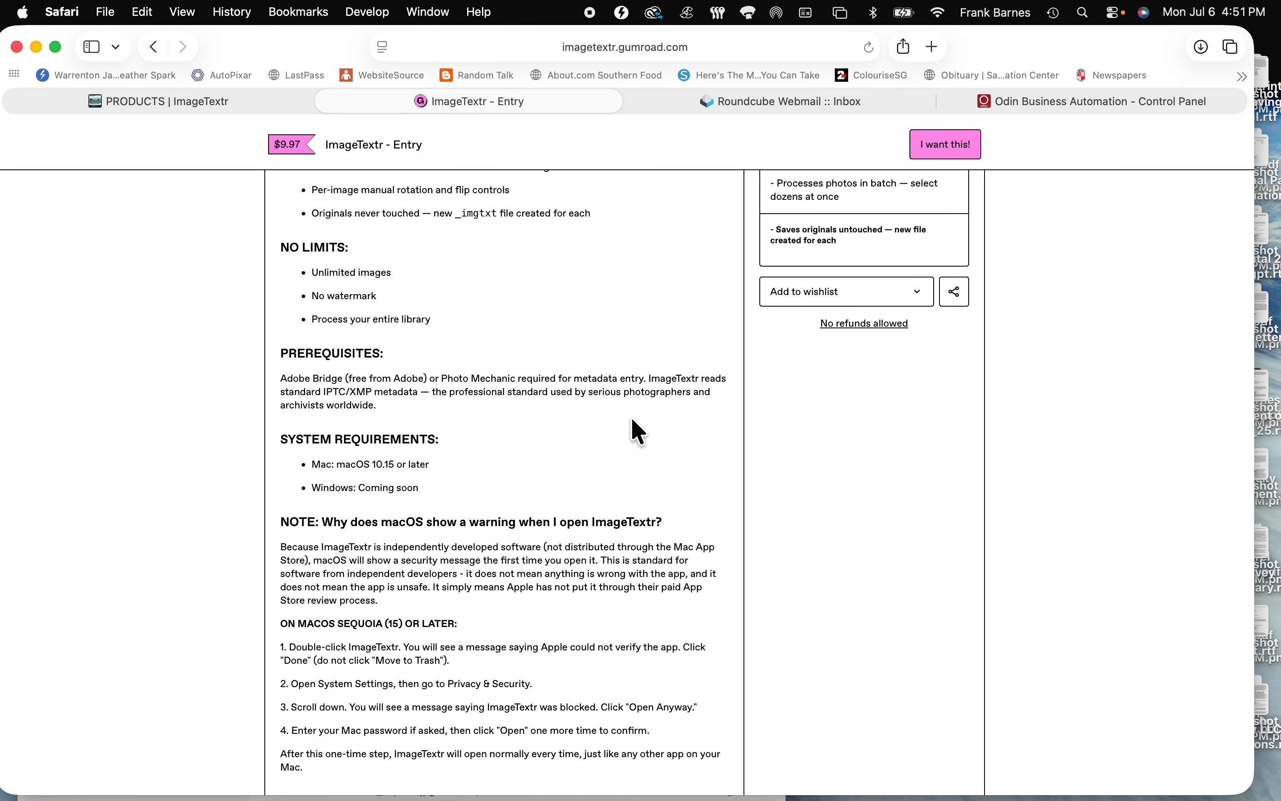
{"action": "scroll", "coordinate": [635, 306], "scroll_direction": "up", "scroll_amount": 3}
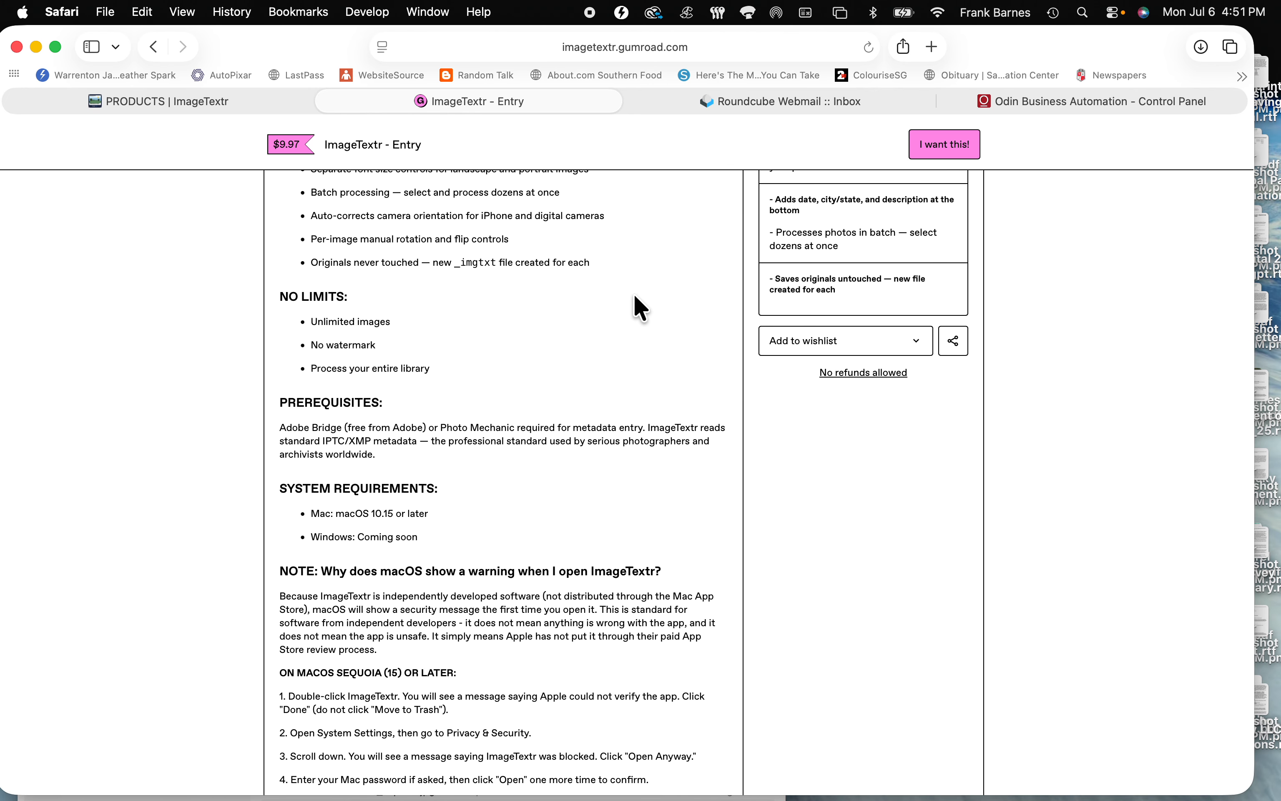
{"action": "scroll", "coordinate": [635, 303], "scroll_direction": "up", "scroll_amount": 10}
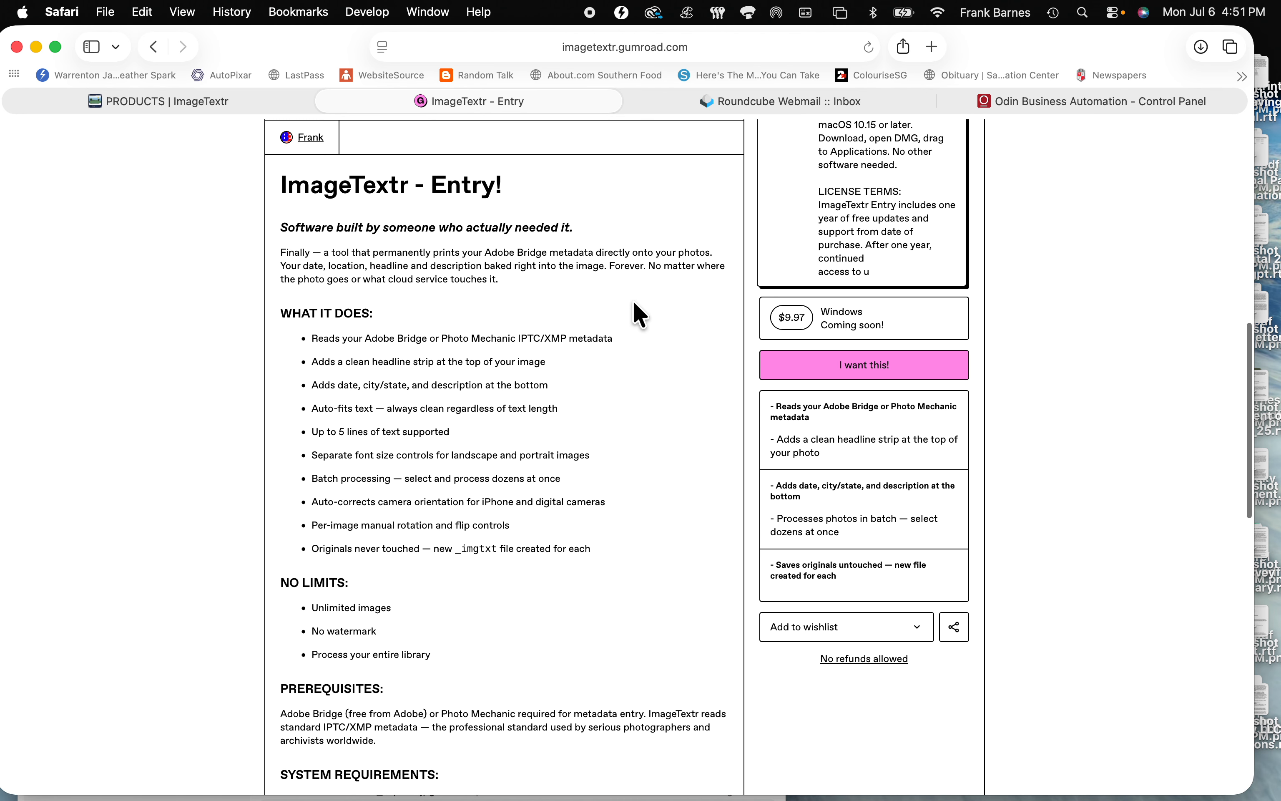
Buy the Apple version of ImageTextr - Entry, filling in the billing ZIP code, choosing no tip and submitting the payment
{"action": "left_click", "coordinate": [839, 365]}
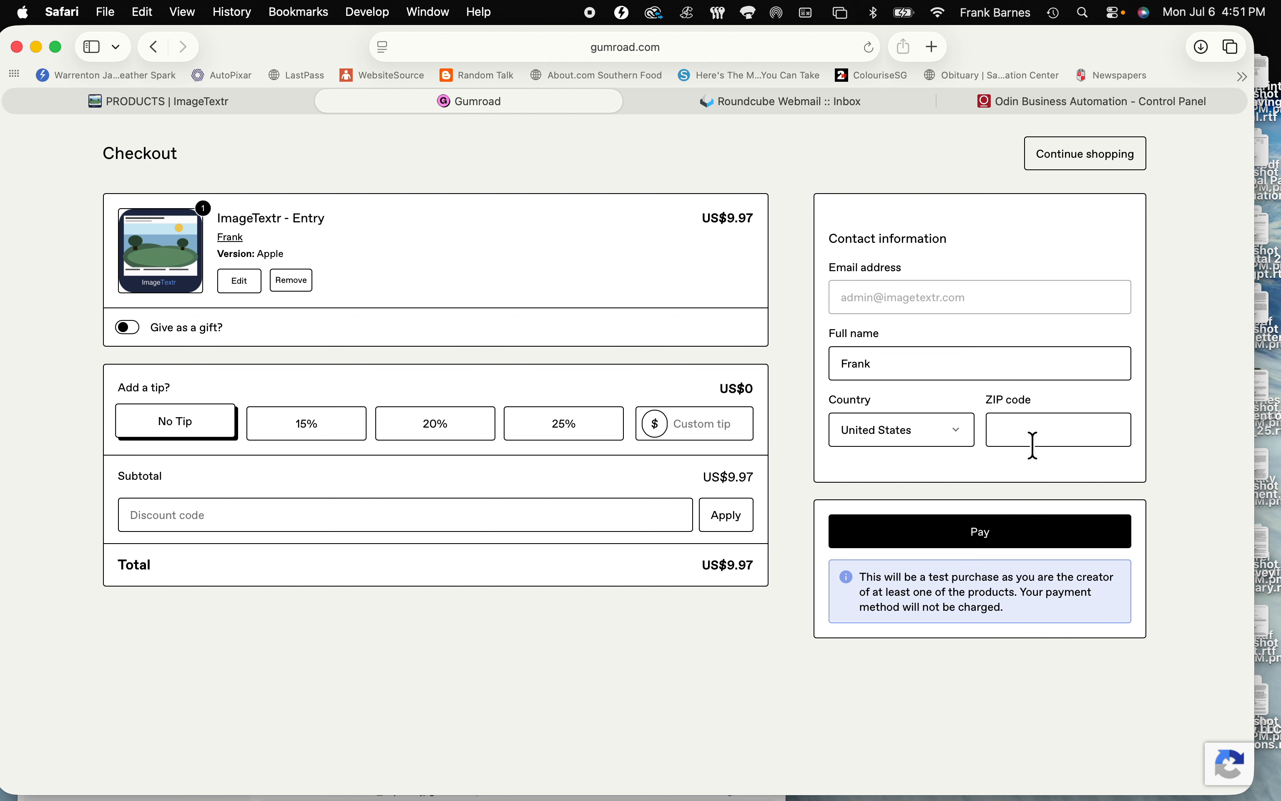
{"action": "left_click", "coordinate": [1003, 431]}
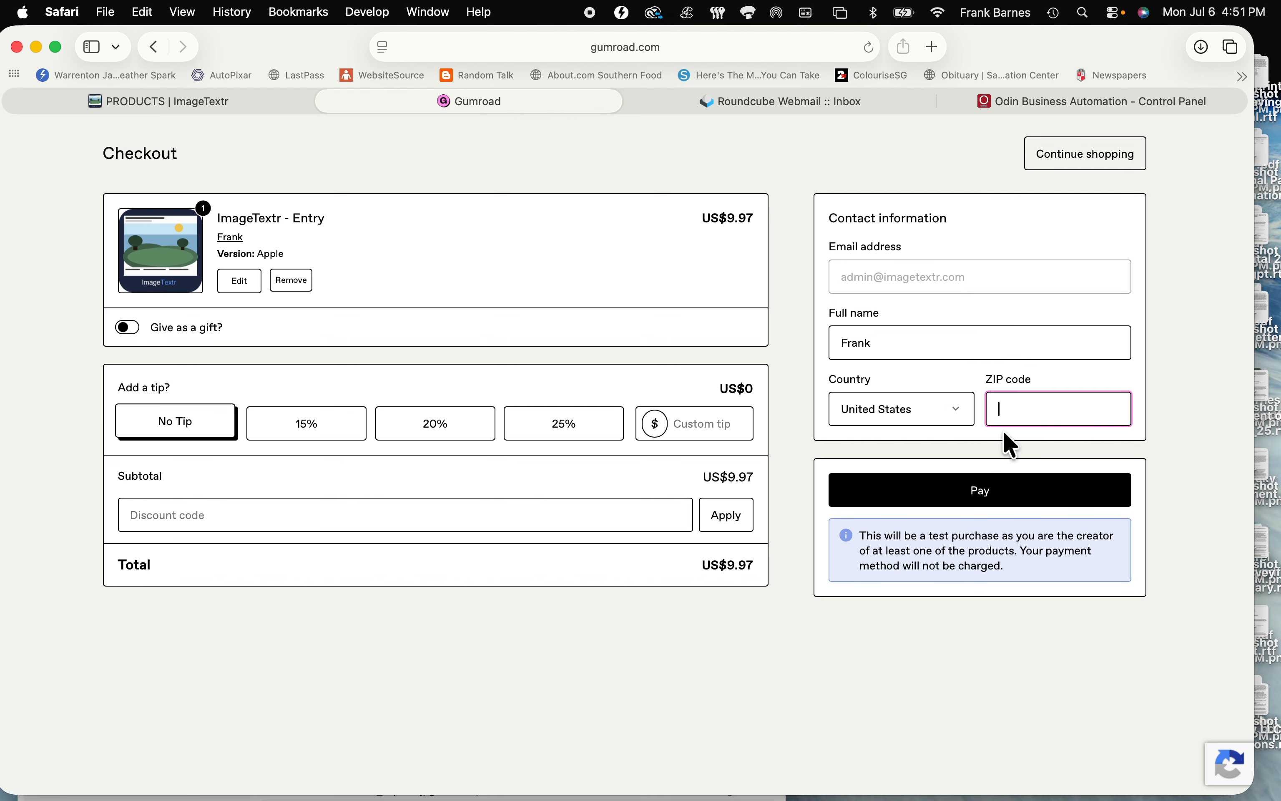
{"action": "type", "text": "29526"}
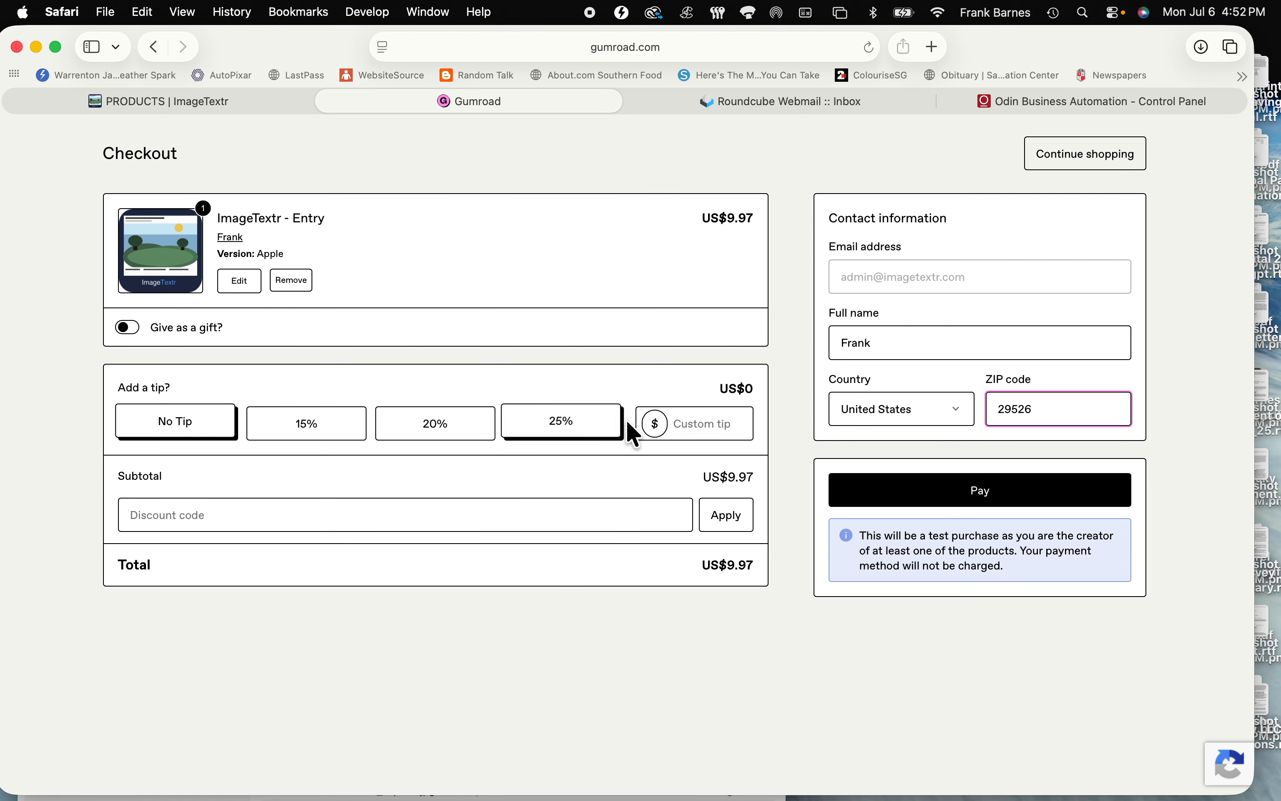
{"action": "left_click", "coordinate": [169, 432]}
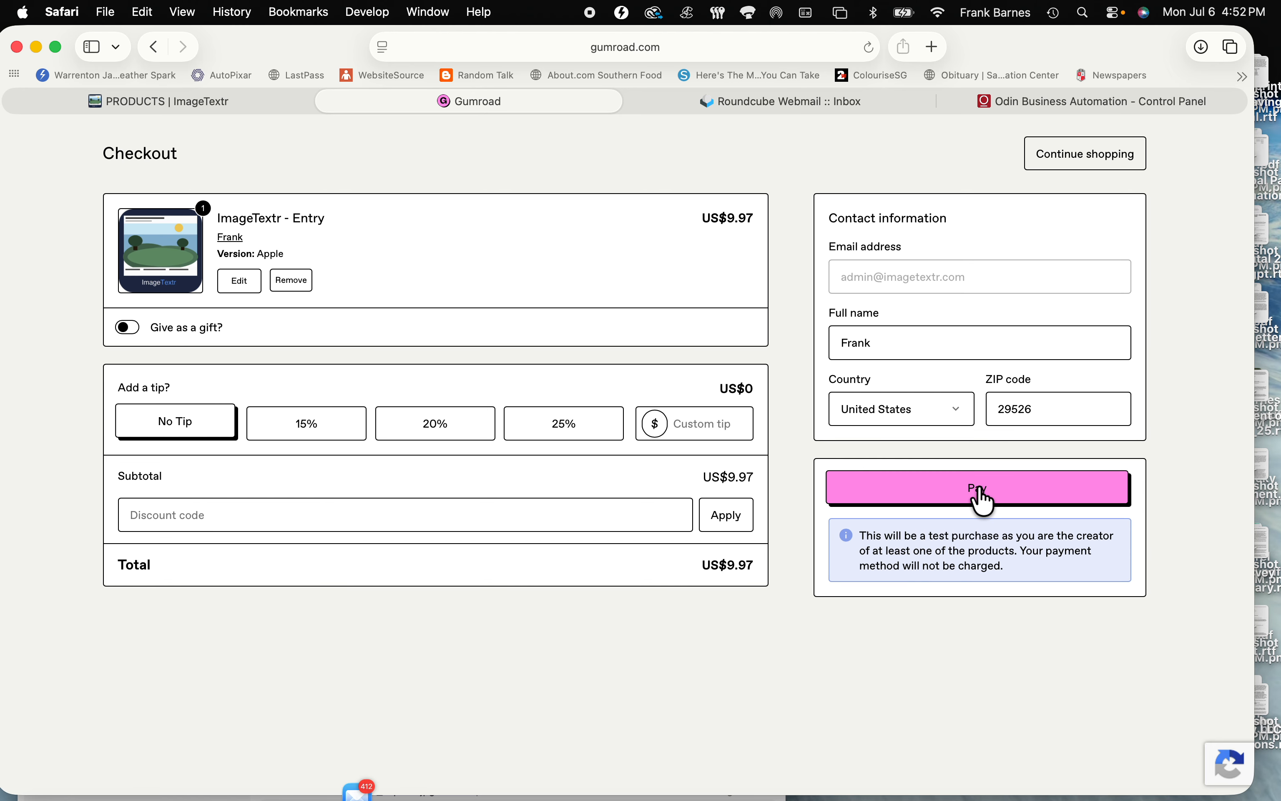
{"action": "left_click", "coordinate": [979, 490]}
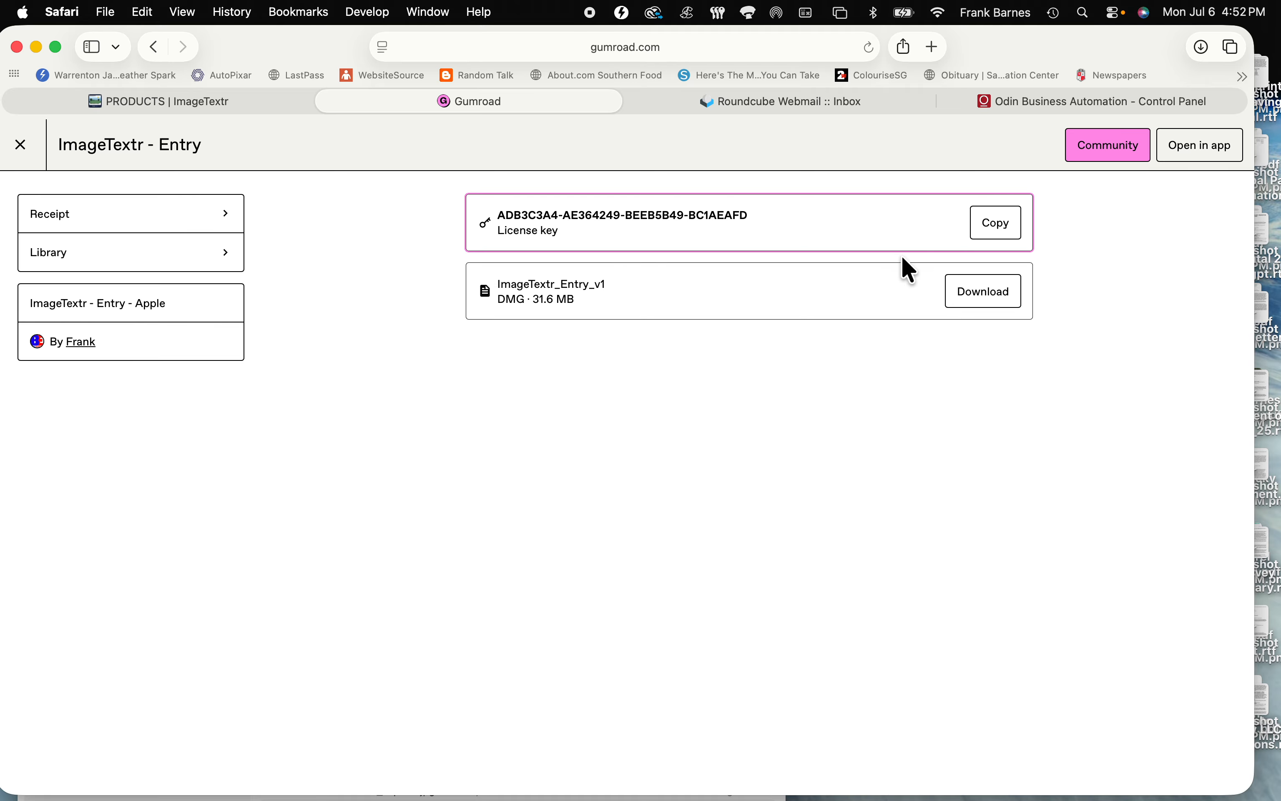
Download the ImageTextr_Entry_v1 disk image and open it from the Downloads folder in Finder
{"action": "left_click", "coordinate": [986, 289]}
{"action": "mouse_move", "coordinate": [8, 797]}
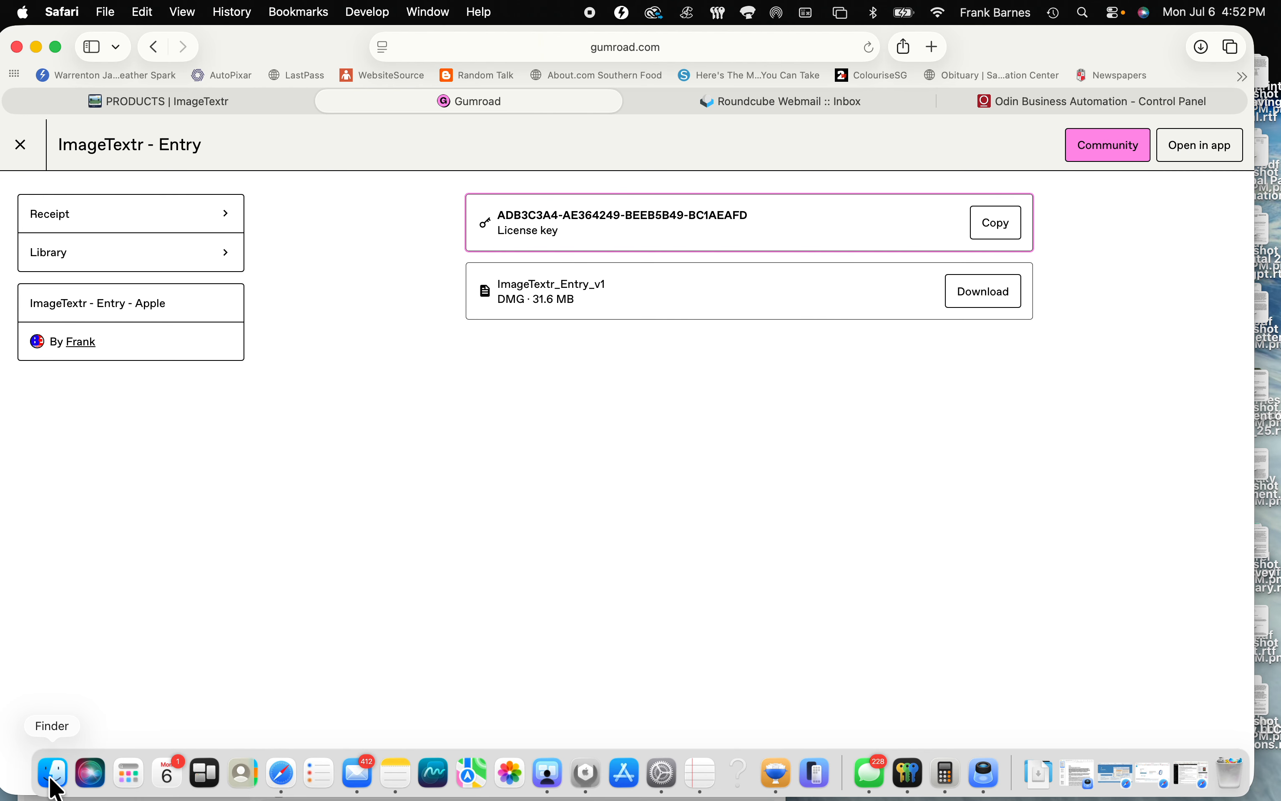
{"action": "left_click", "coordinate": [55, 788]}
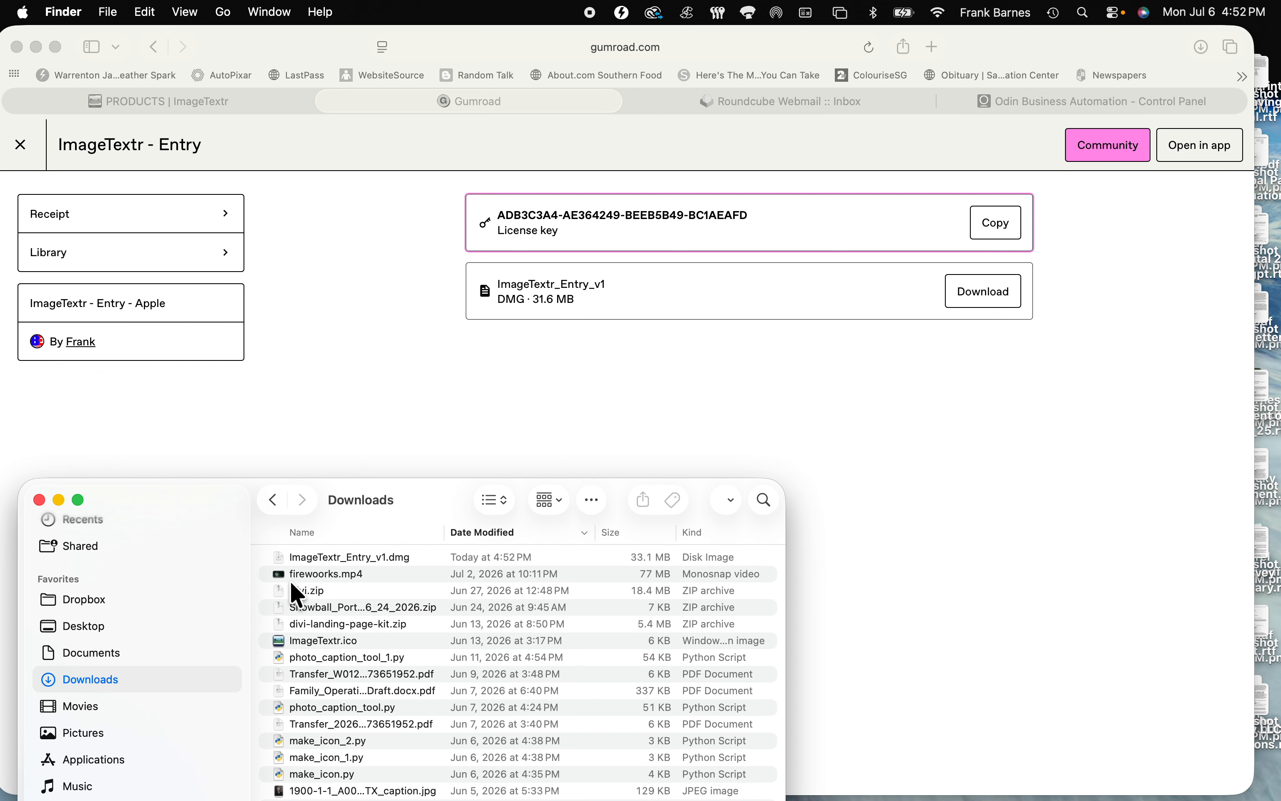
{"action": "left_click", "coordinate": [319, 557]}
{"action": "right_click", "coordinate": [320, 557]}
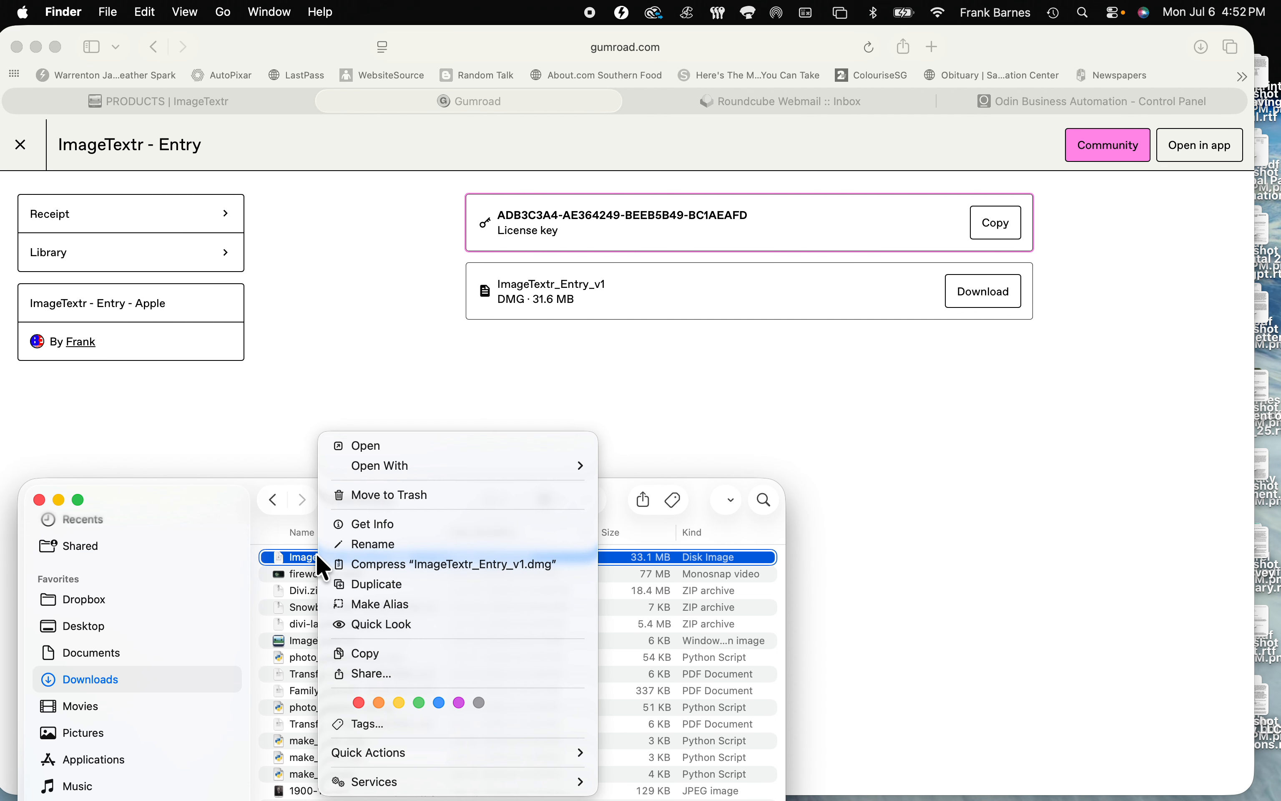
{"action": "left_click", "coordinate": [360, 447]}
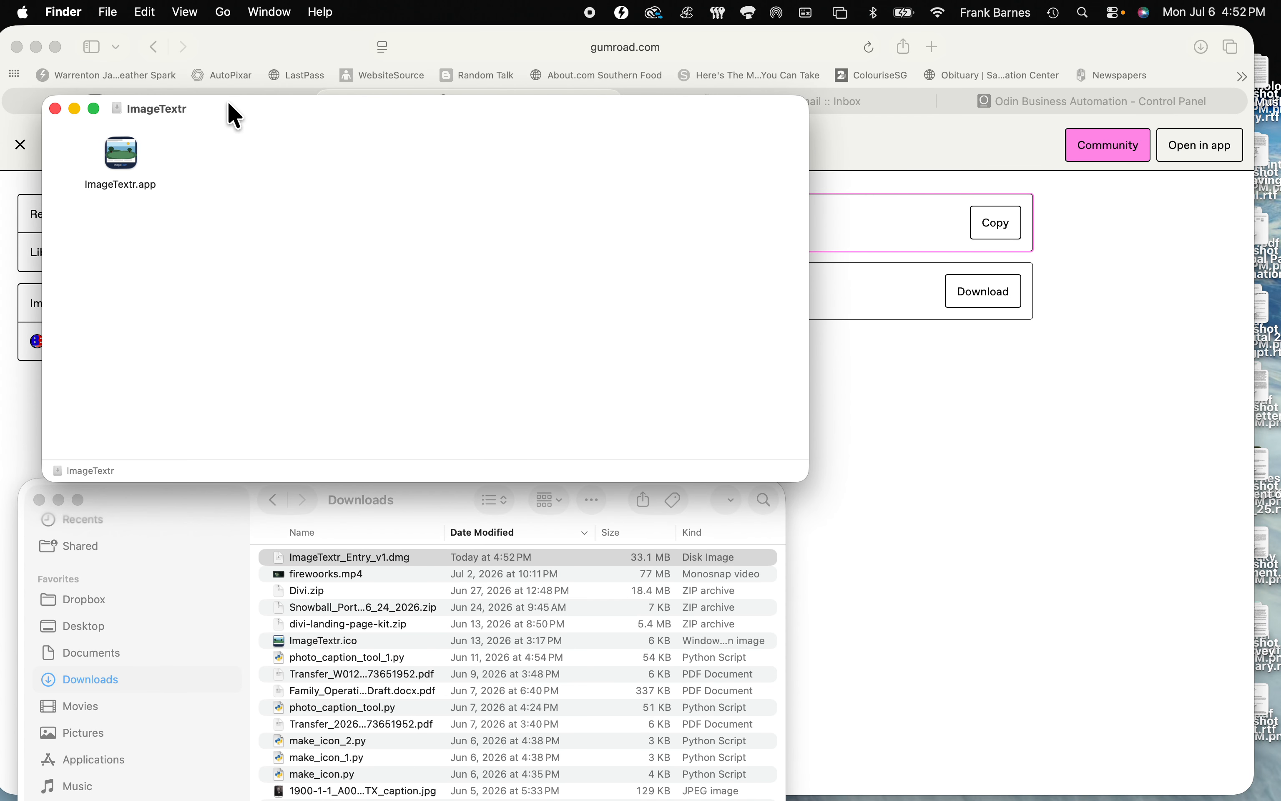
Move the mounted ImageTextr window aside and try to open ImageTextr.app from it
{"action": "left_click_drag", "start_coordinate": [228, 104], "coordinate": [699, 98]}
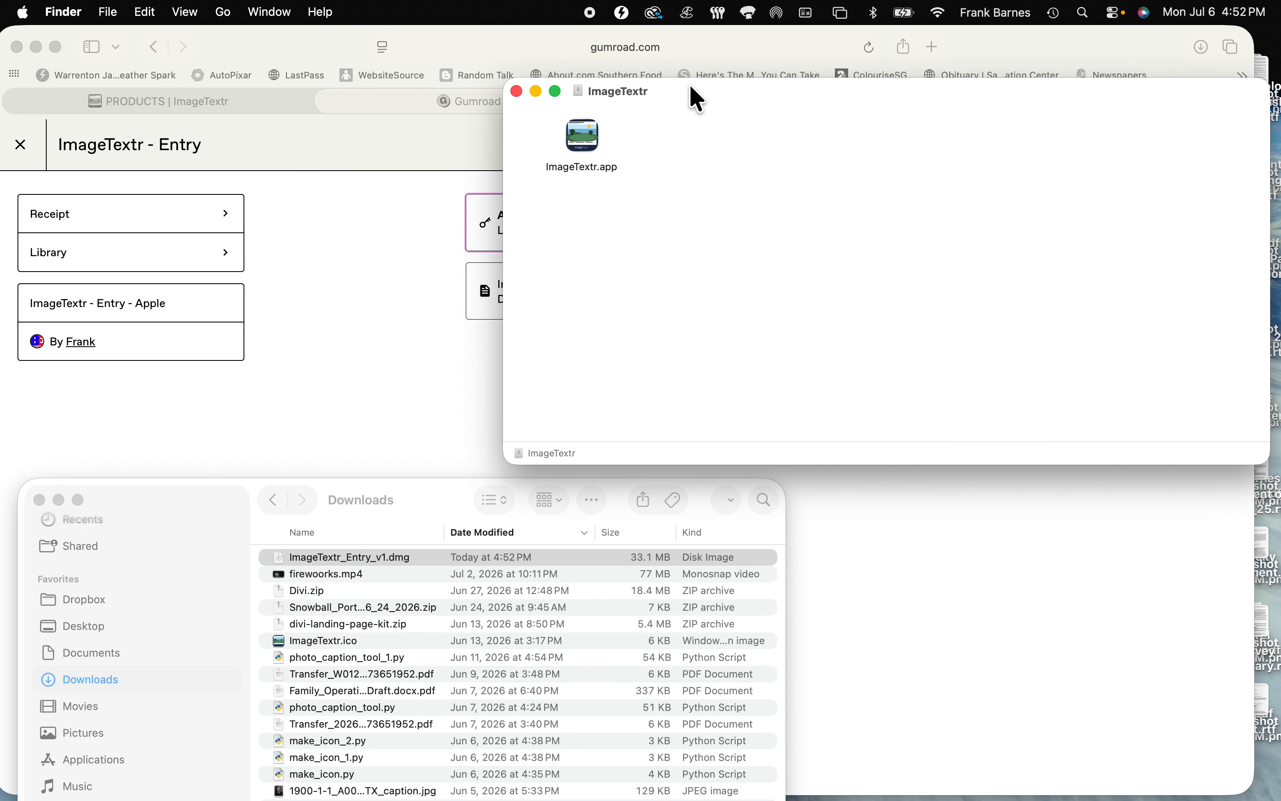
{"action": "right_click", "coordinate": [585, 141]}
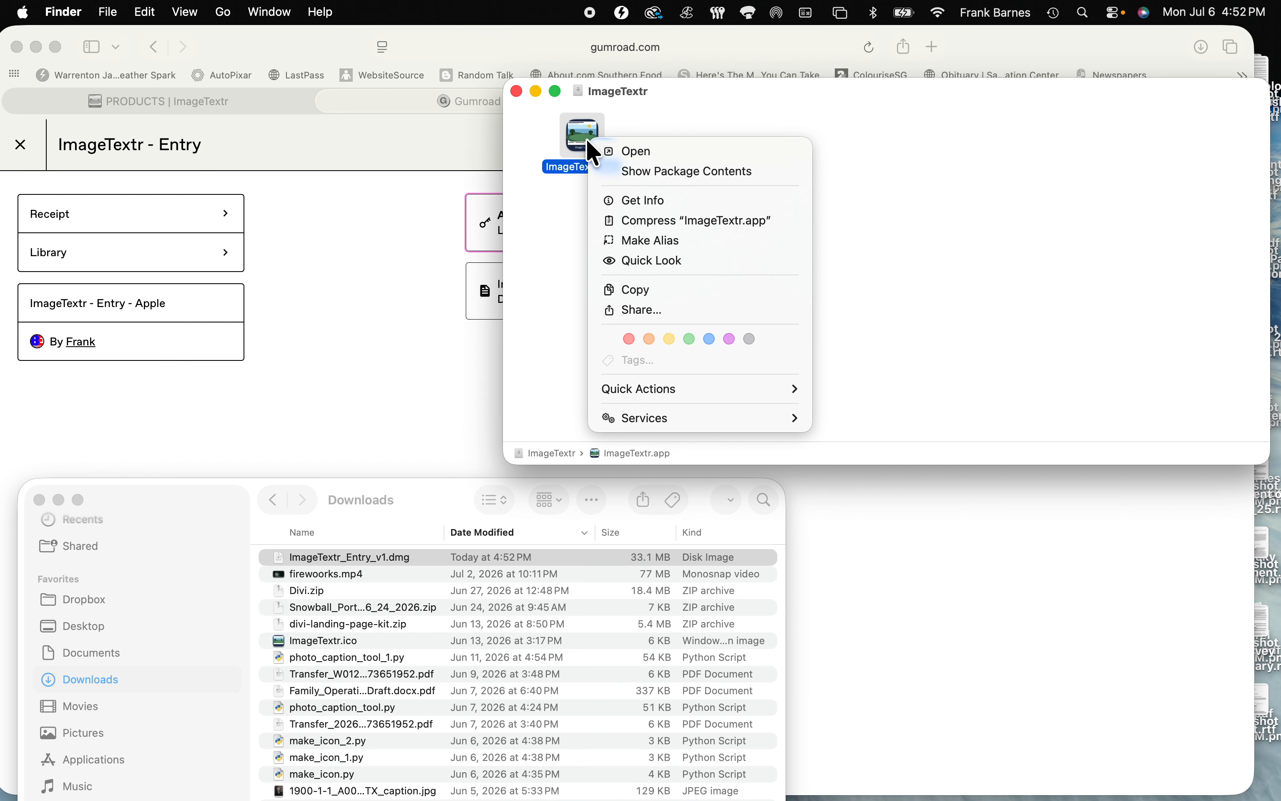
{"action": "left_click", "coordinate": [637, 154]}
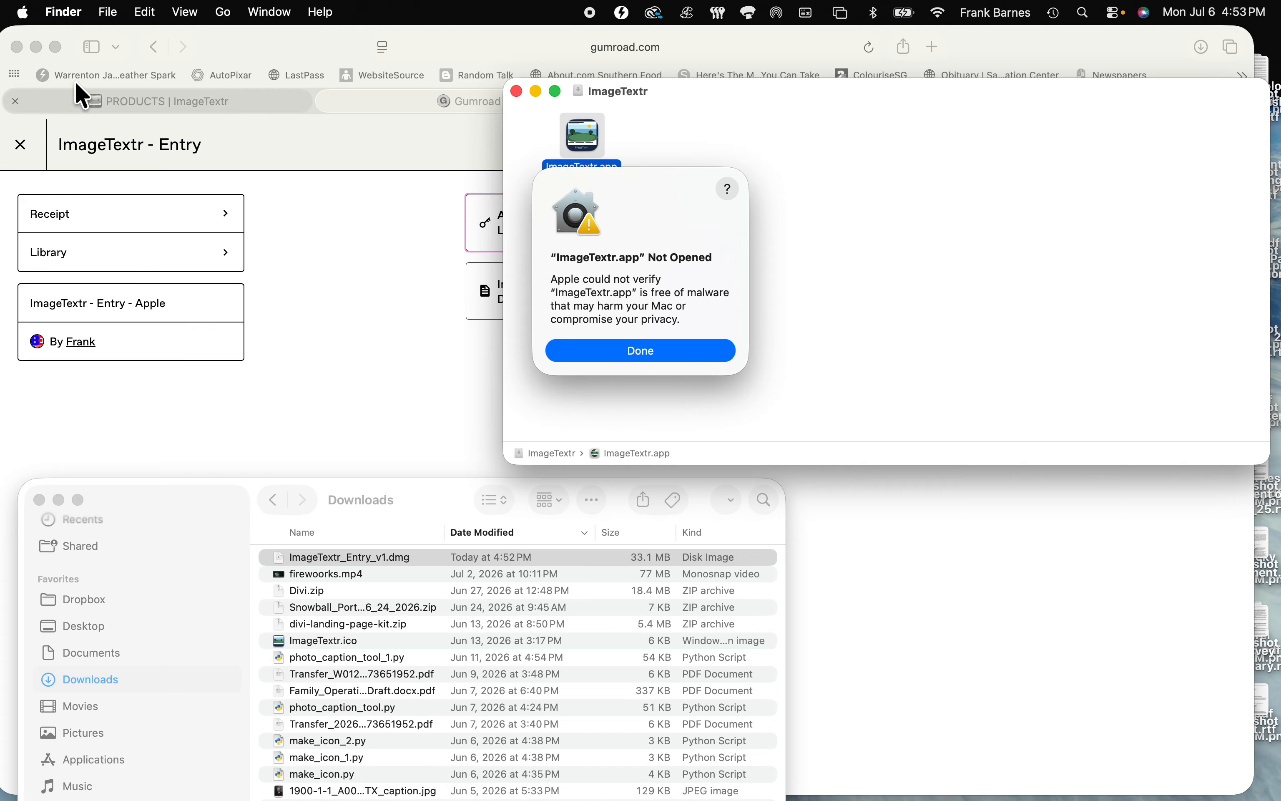
Switch to System Settings and open the Privacy & Security settings
{"action": "left_click", "coordinate": [20, 15]}
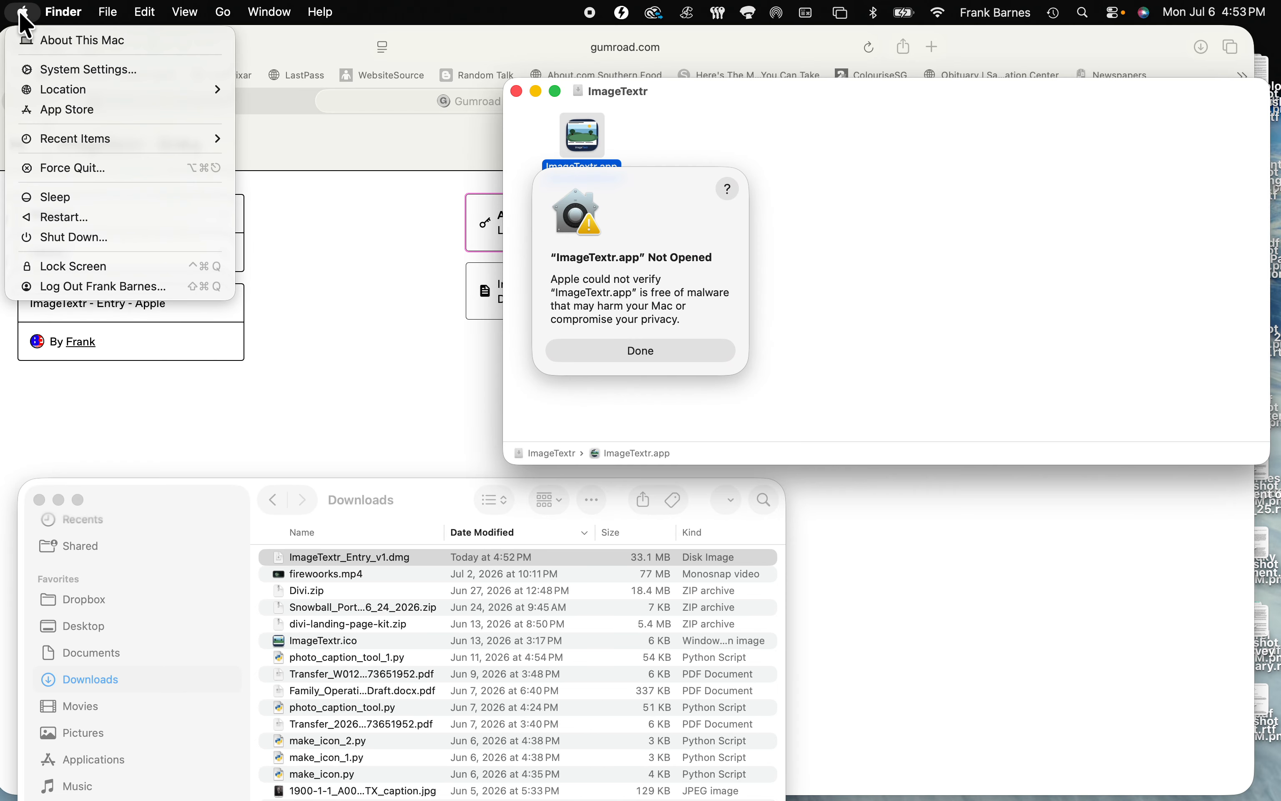
{"action": "left_click", "coordinate": [51, 71]}
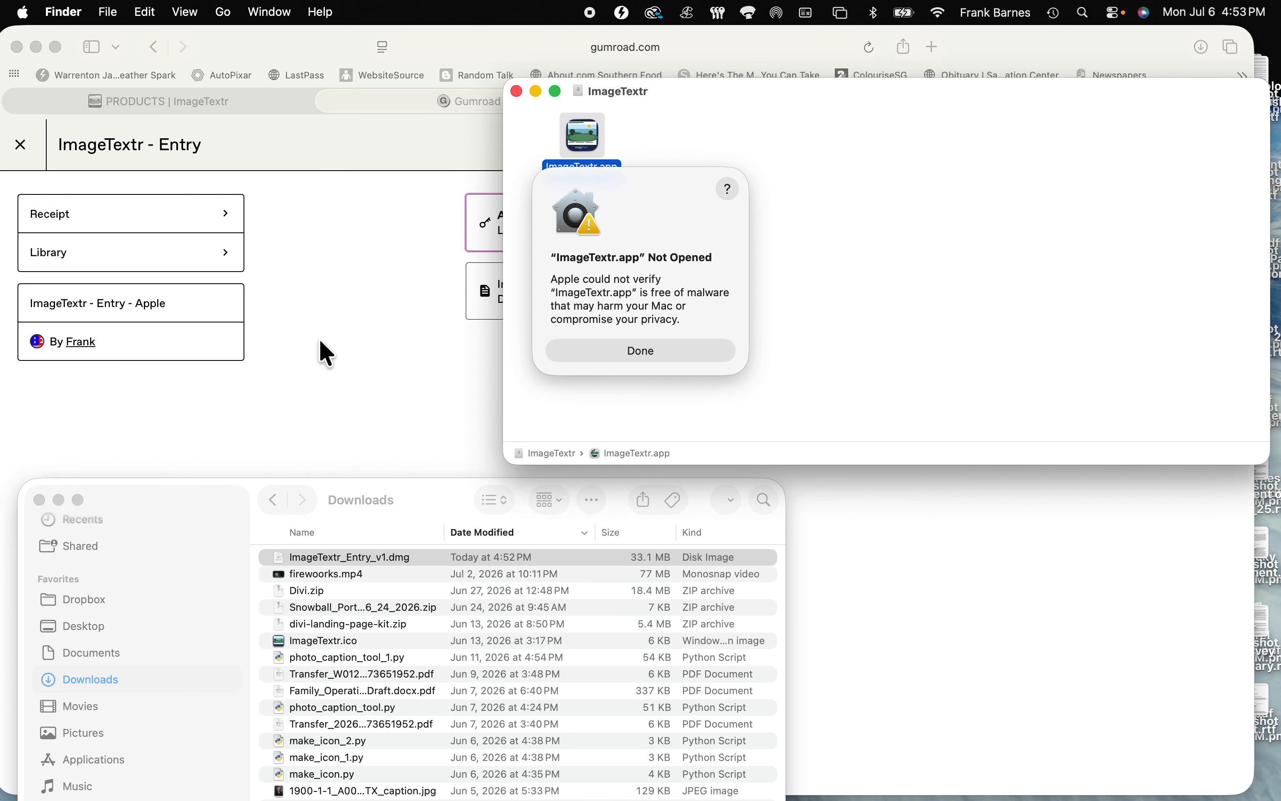
{"action": "key", "text": "super+Tab"}
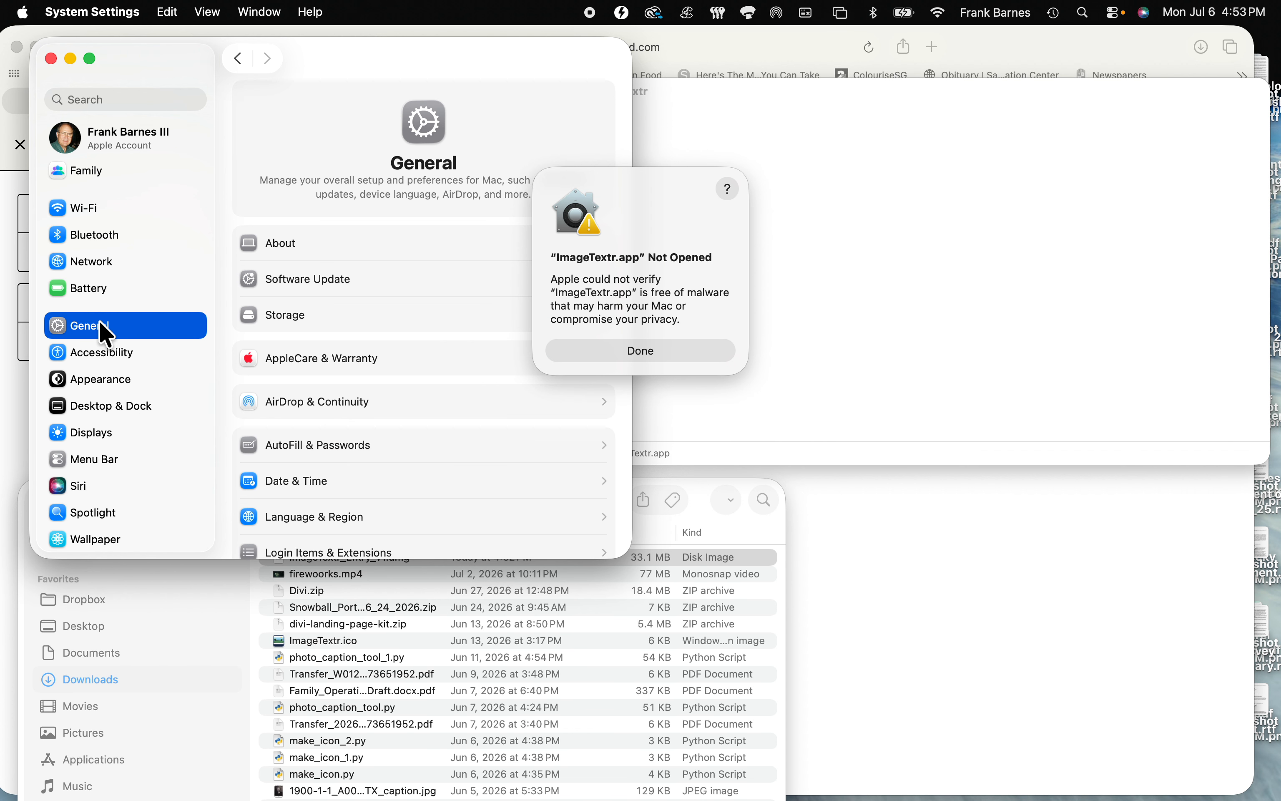
{"action": "scroll", "coordinate": [100, 328], "scroll_direction": "down", "scroll_amount": 5}
{"action": "scroll", "coordinate": [106, 332], "scroll_direction": "down", "scroll_amount": 7}
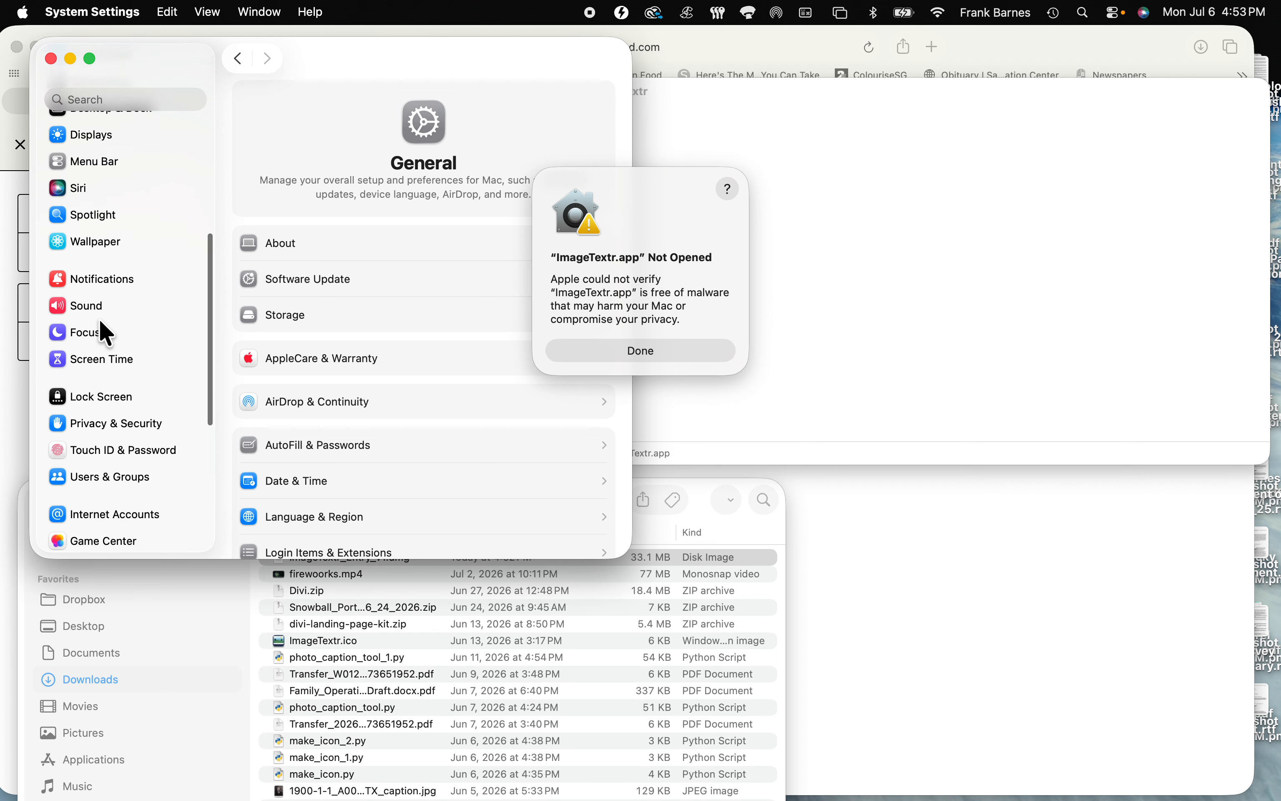
{"action": "left_click", "coordinate": [91, 313]}
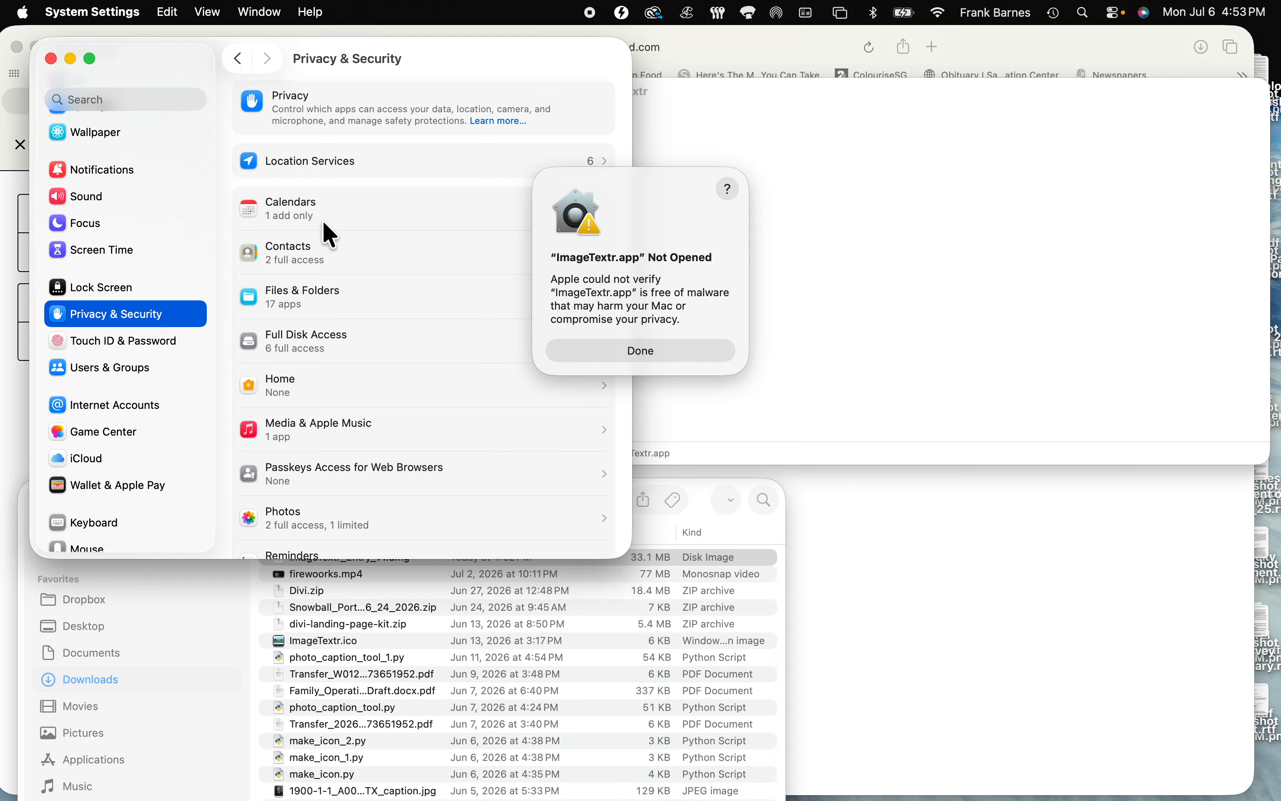
Dismiss the Not Opened warning and allow the blocked ImageTextr.app to open anyway in the Security section
{"action": "scroll", "coordinate": [331, 218], "scroll_direction": "down", "scroll_amount": 10}
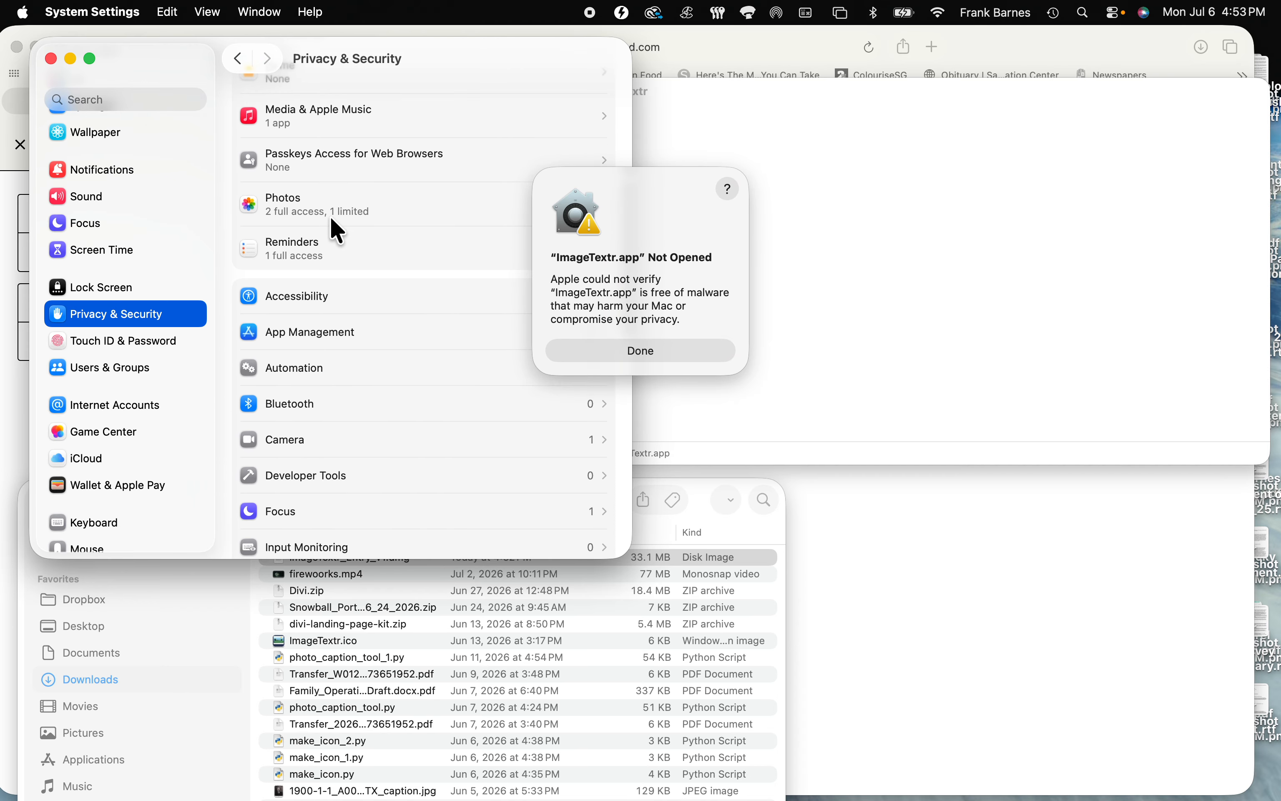
{"action": "scroll", "coordinate": [330, 218], "scroll_direction": "down", "scroll_amount": 10}
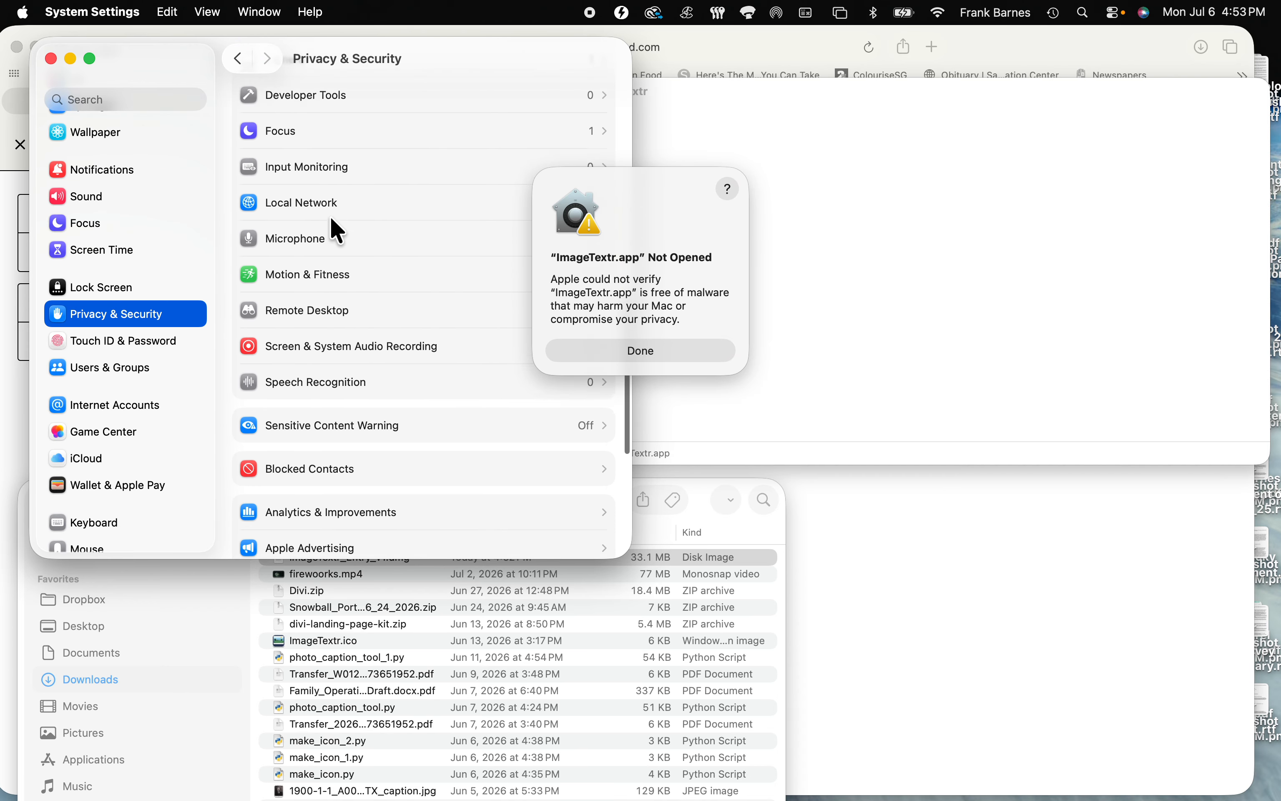
{"action": "scroll", "coordinate": [332, 218], "scroll_direction": "down", "scroll_amount": 5}
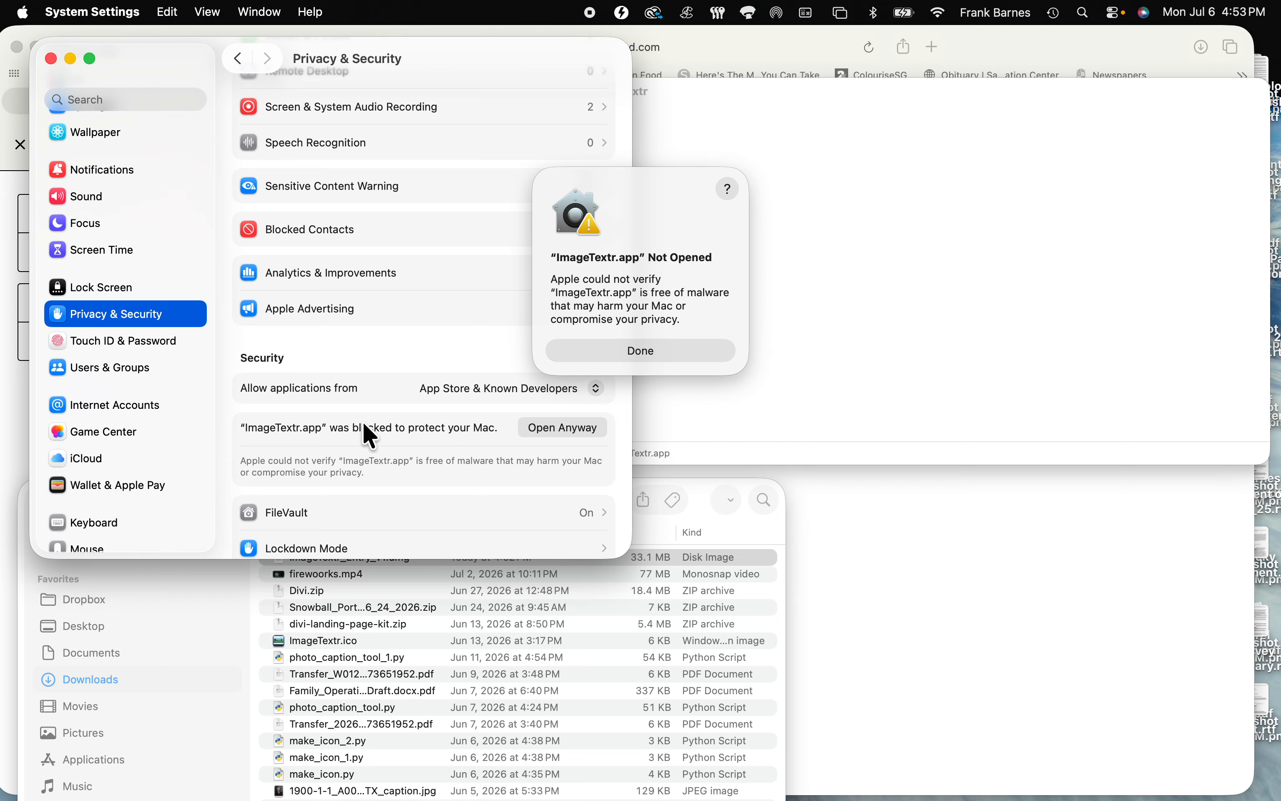
{"action": "left_click", "coordinate": [559, 429]}
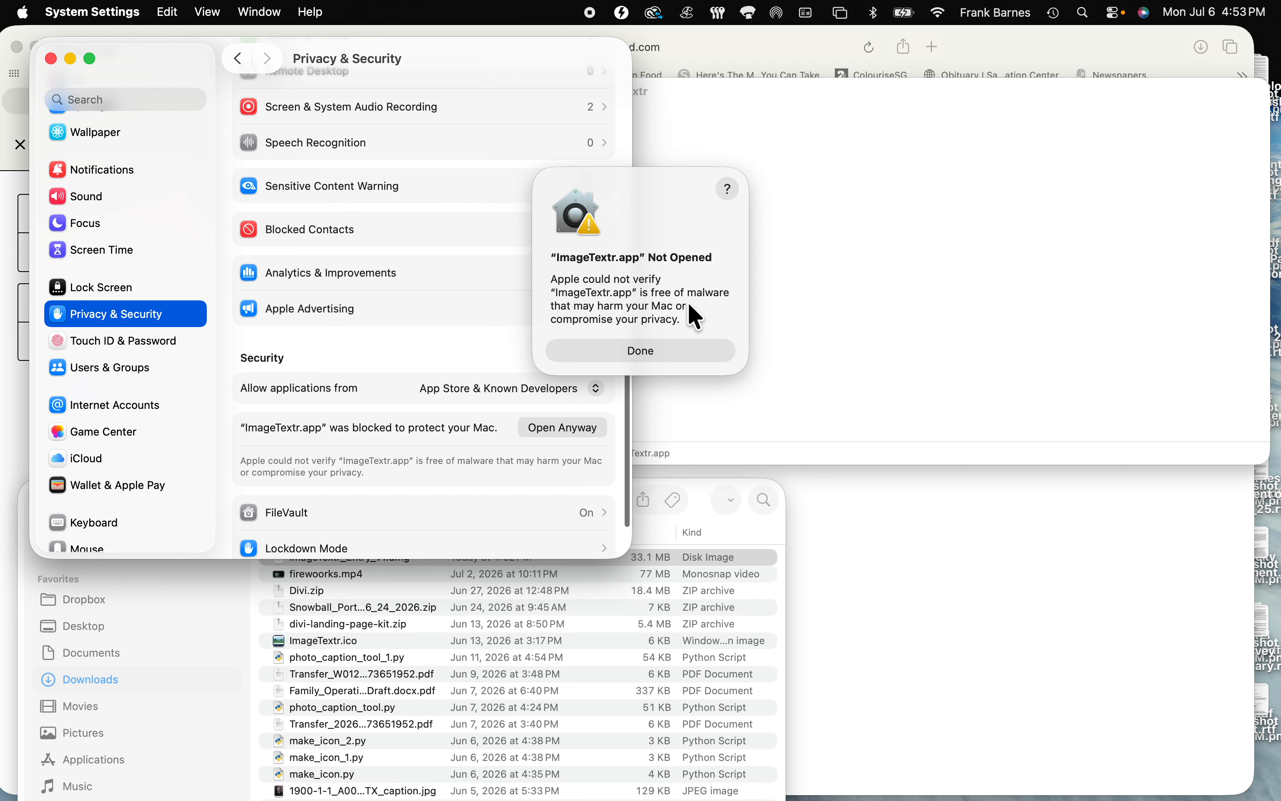
{"action": "left_click", "coordinate": [658, 351]}
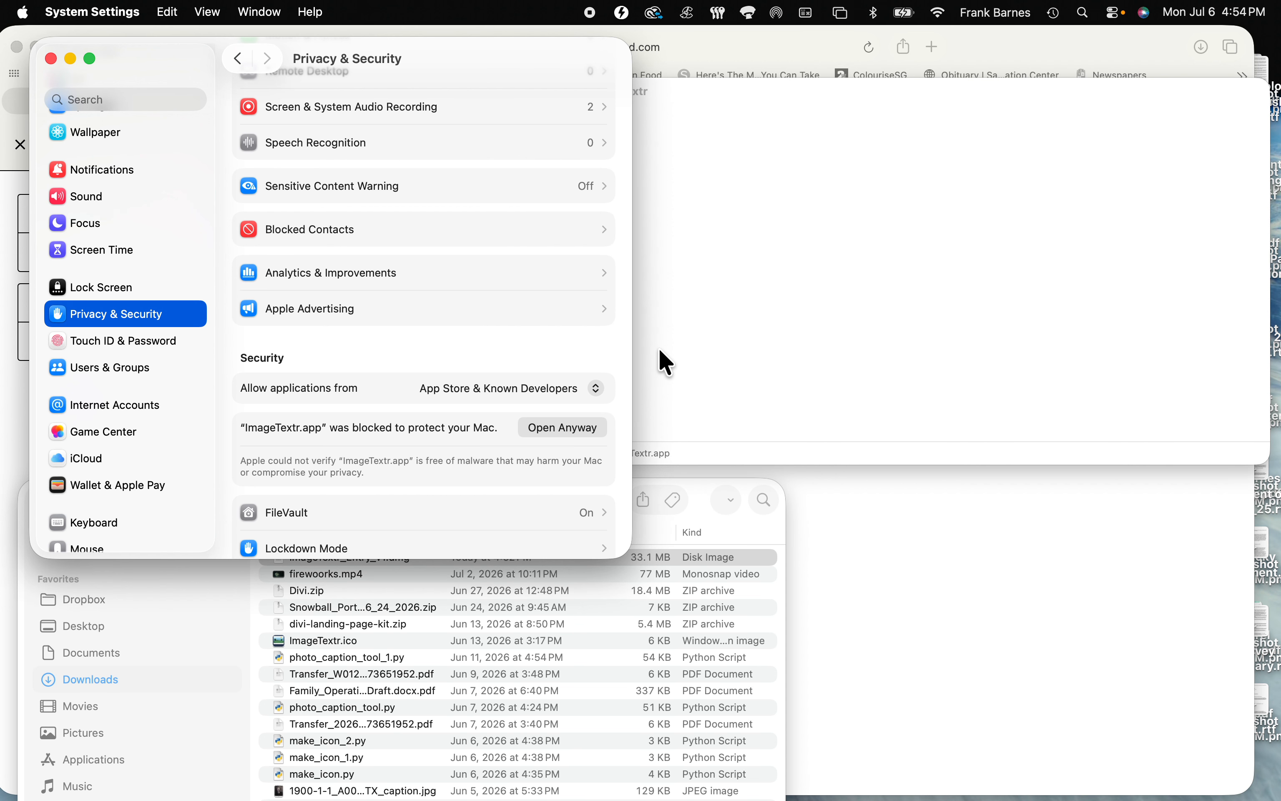
{"action": "left_click", "coordinate": [564, 422]}
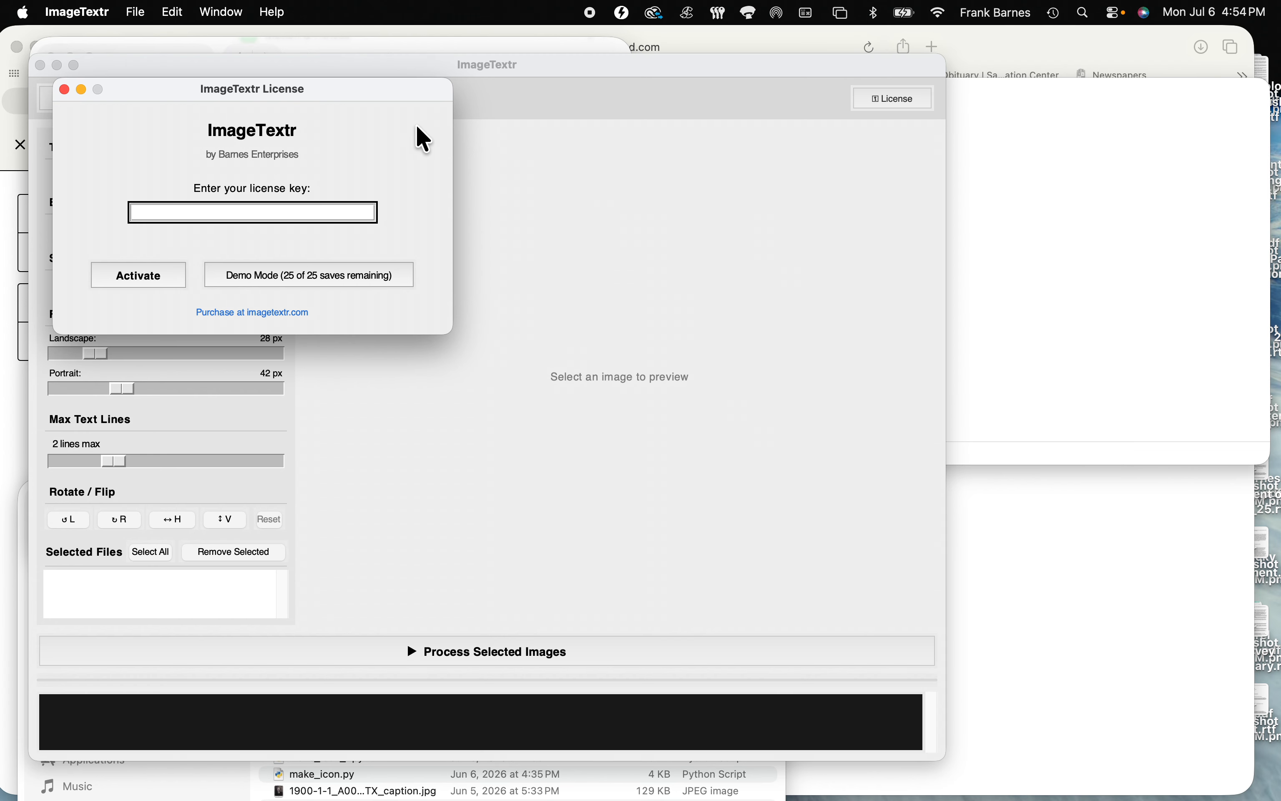
Start ImageTextr in Demo Mode and add the image "1 flowers- 24 of 258.jpeg" from the Misc photos folder
{"action": "left_click", "coordinate": [303, 276]}
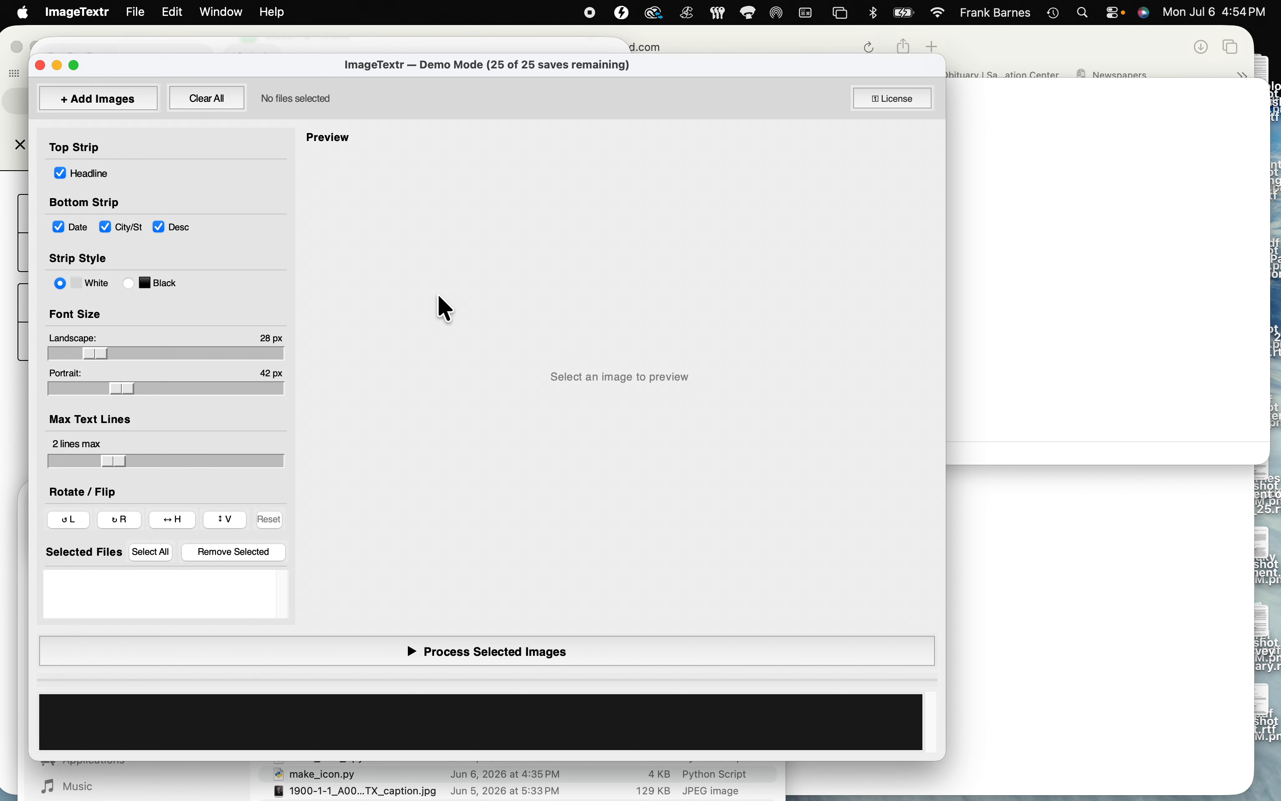
{"action": "left_click", "coordinate": [101, 98]}
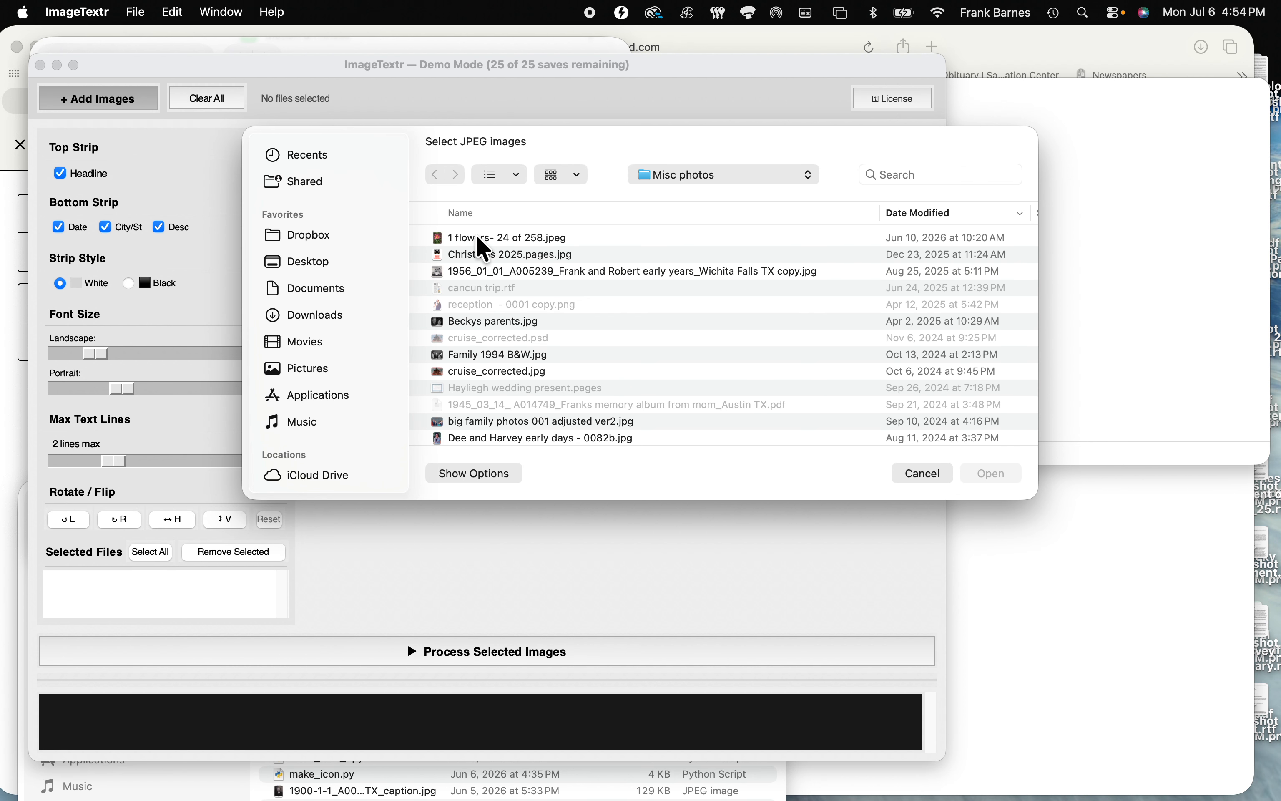
{"action": "scroll", "coordinate": [477, 236], "scroll_direction": "right", "scroll_amount": 2}
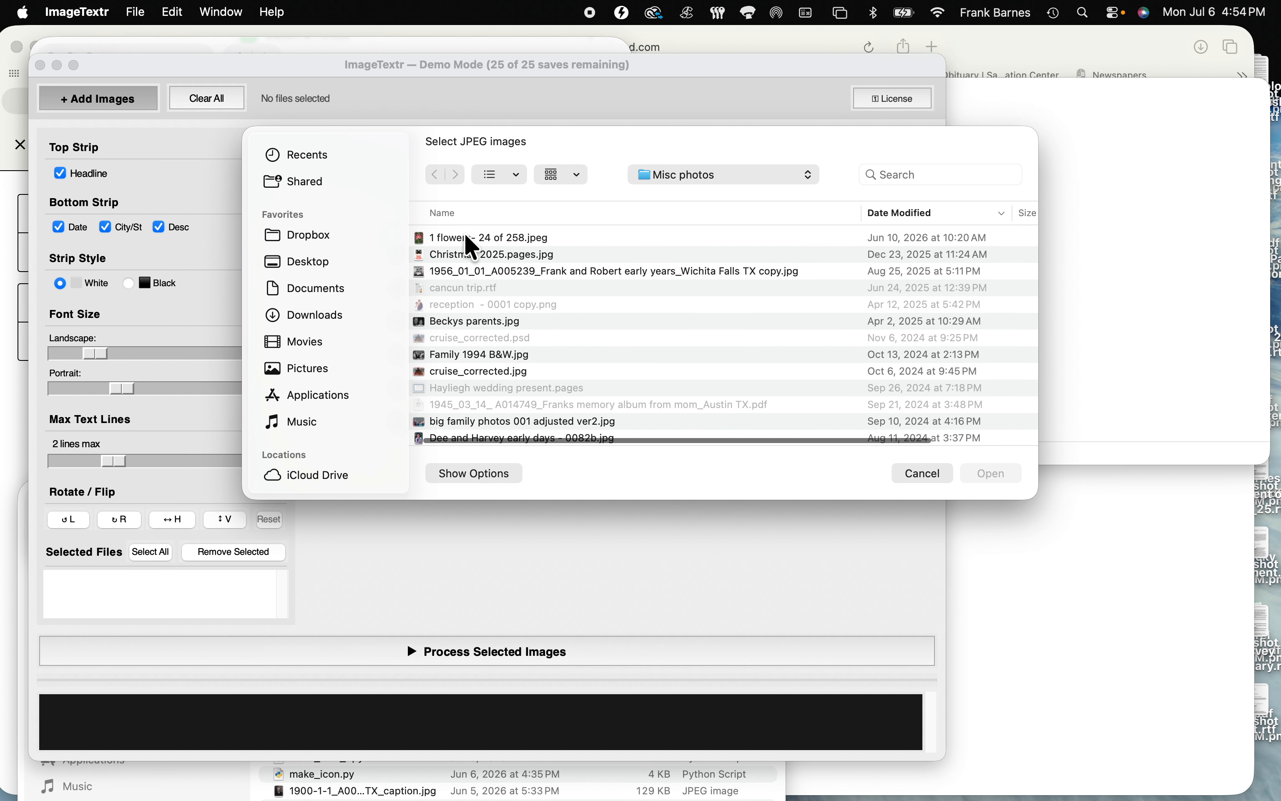
{"action": "left_click", "coordinate": [465, 238]}
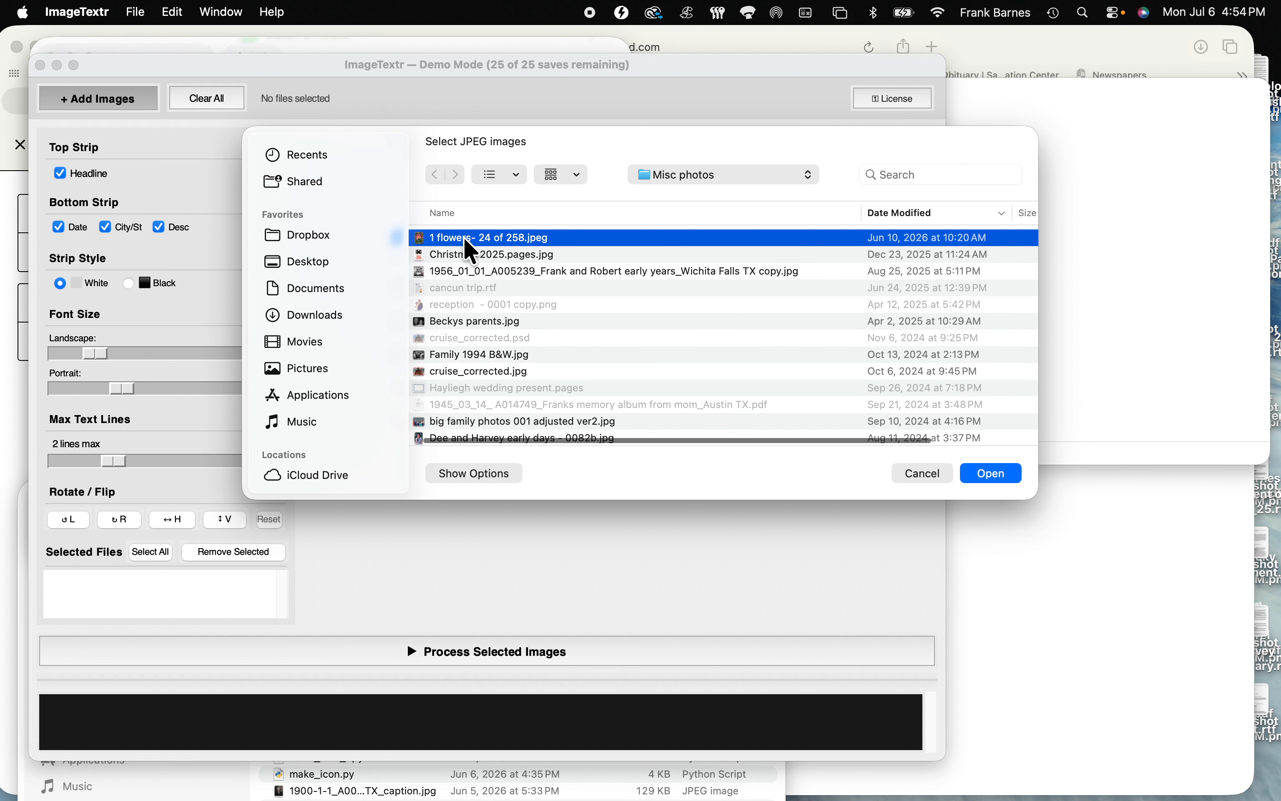
{"action": "left_click", "coordinate": [1002, 470]}
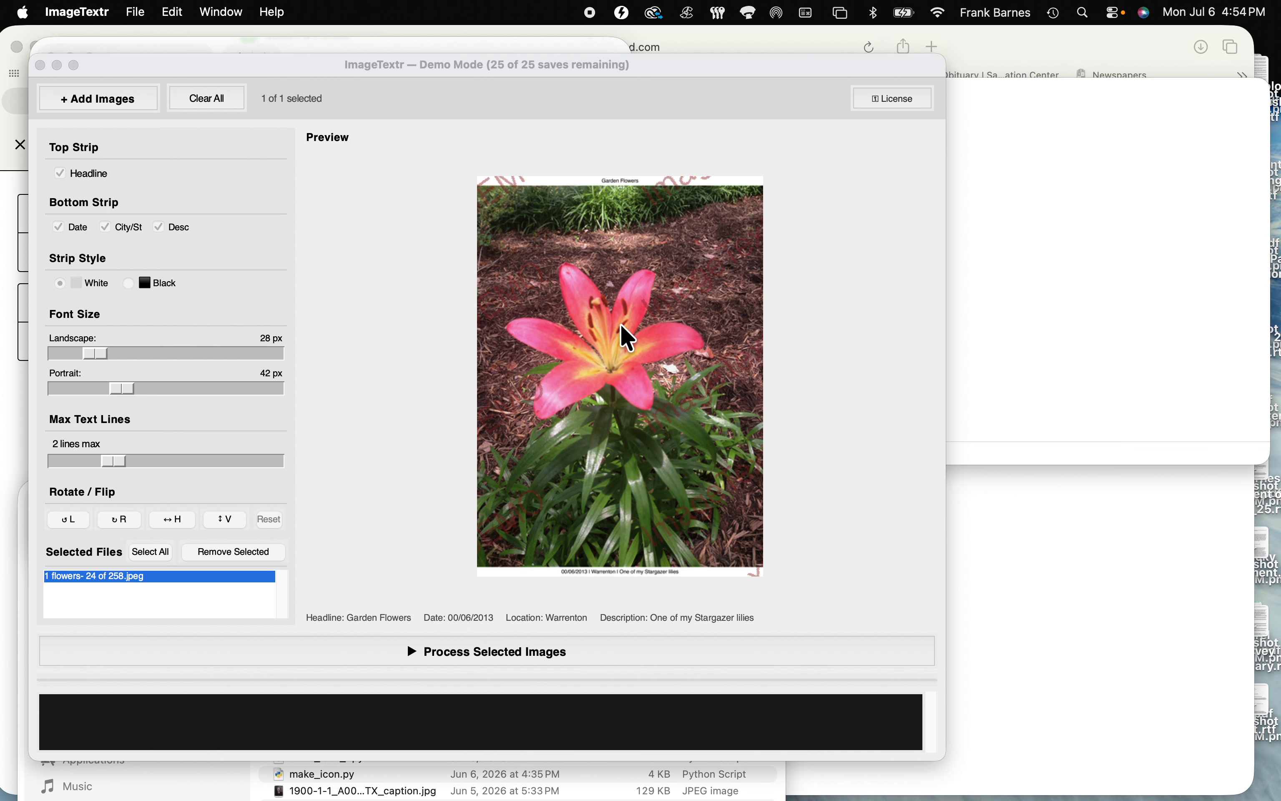